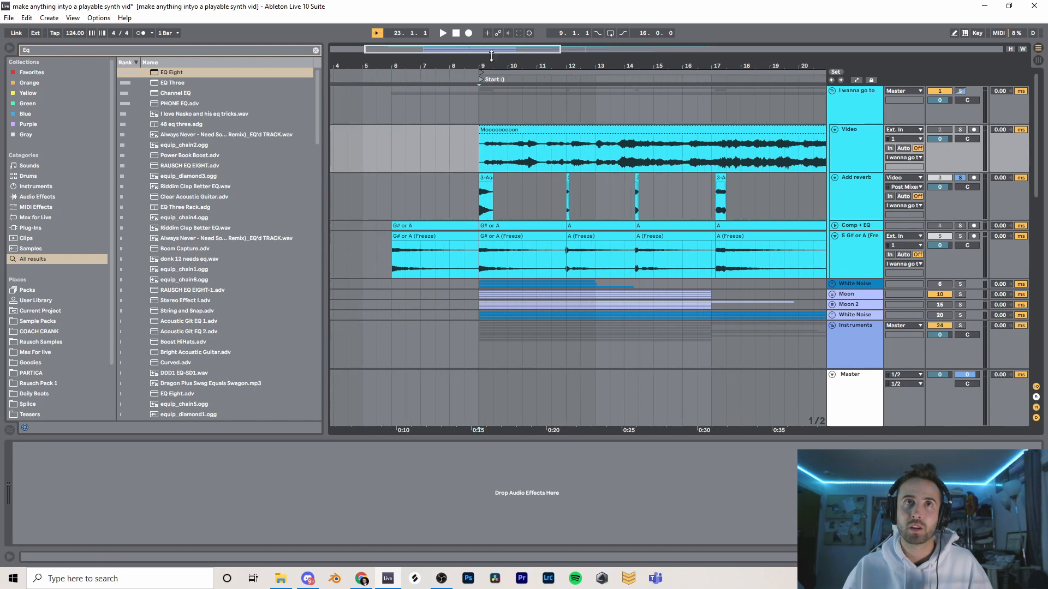
Play the clips on the Add reverb track, starting from the bar 9 clip and jumping through the following short clips.
left_click(475, 188)
key("space")
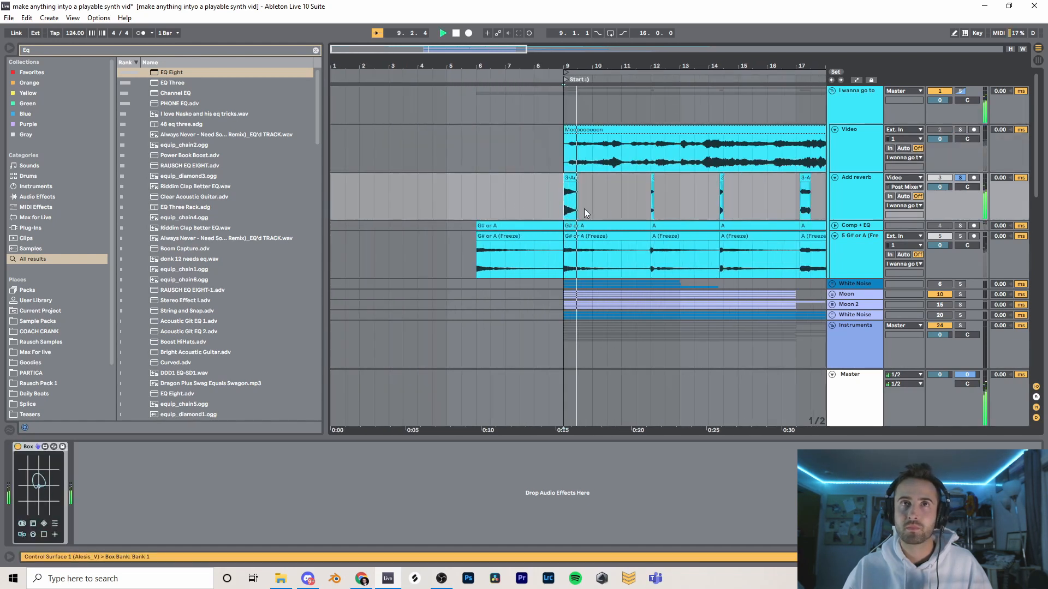
left_click(644, 205)
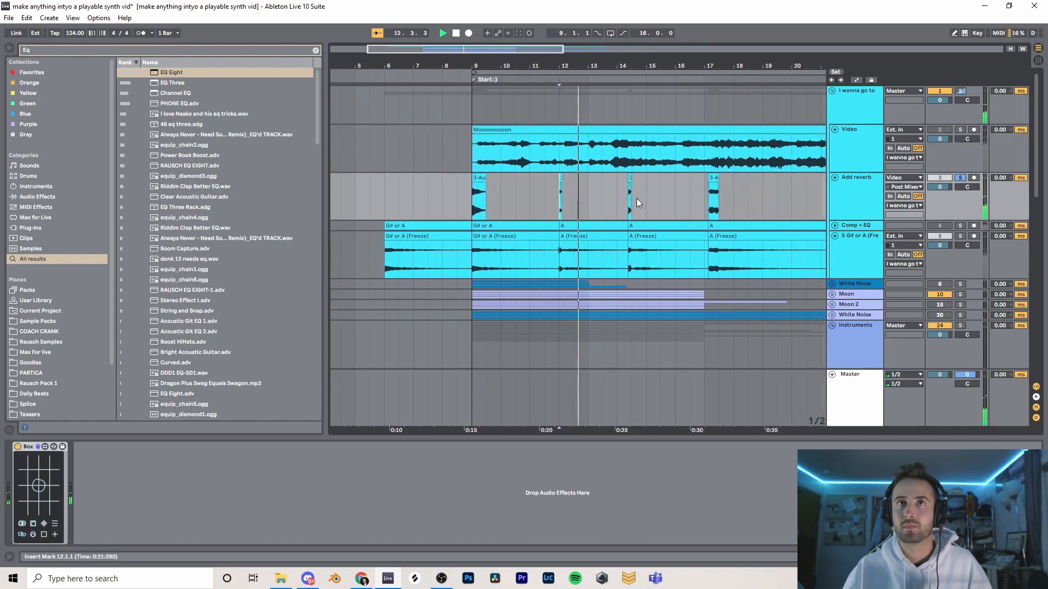
left_click(627, 198)
key("space")
key("space")
left_click(640, 204)
key("space")
key("space")
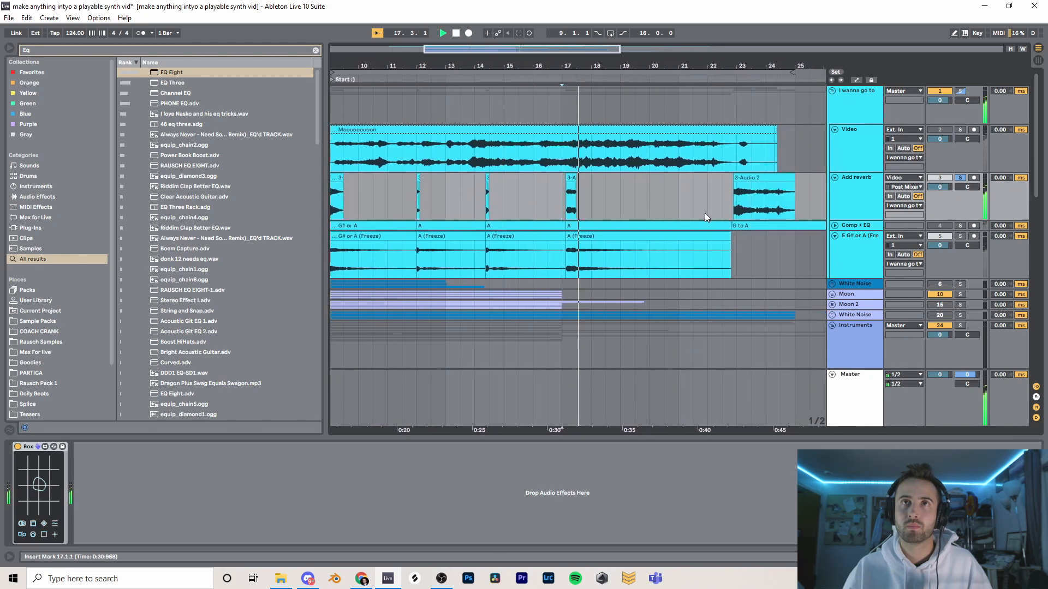
Play the Add reverb track's last audio clip and stop playback after it ends.
left_click(727, 195)
key("space")
key("space")
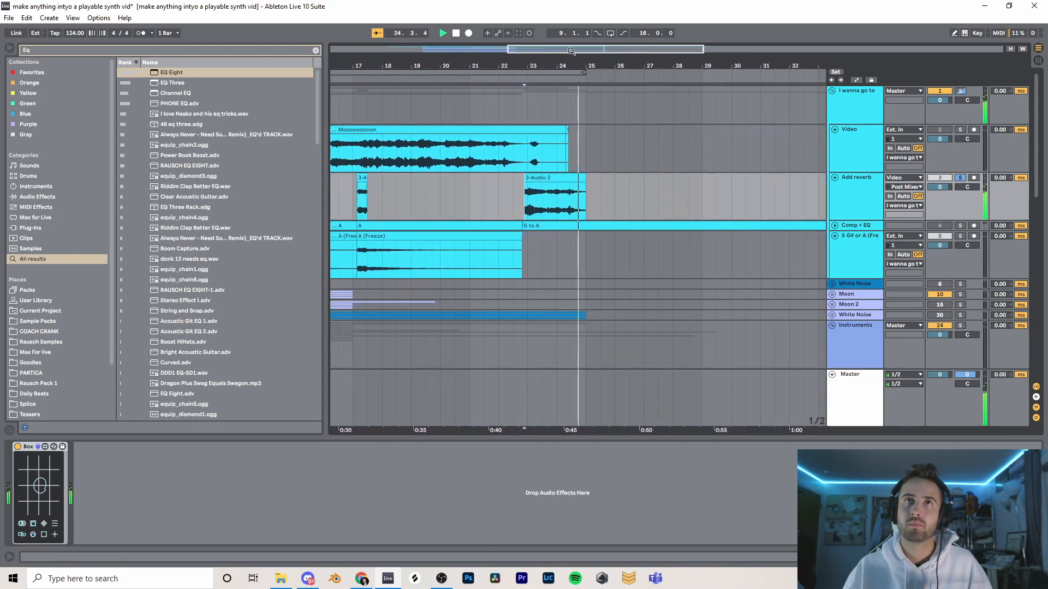
left_click_drag(571, 51, 571, 47)
key("space")
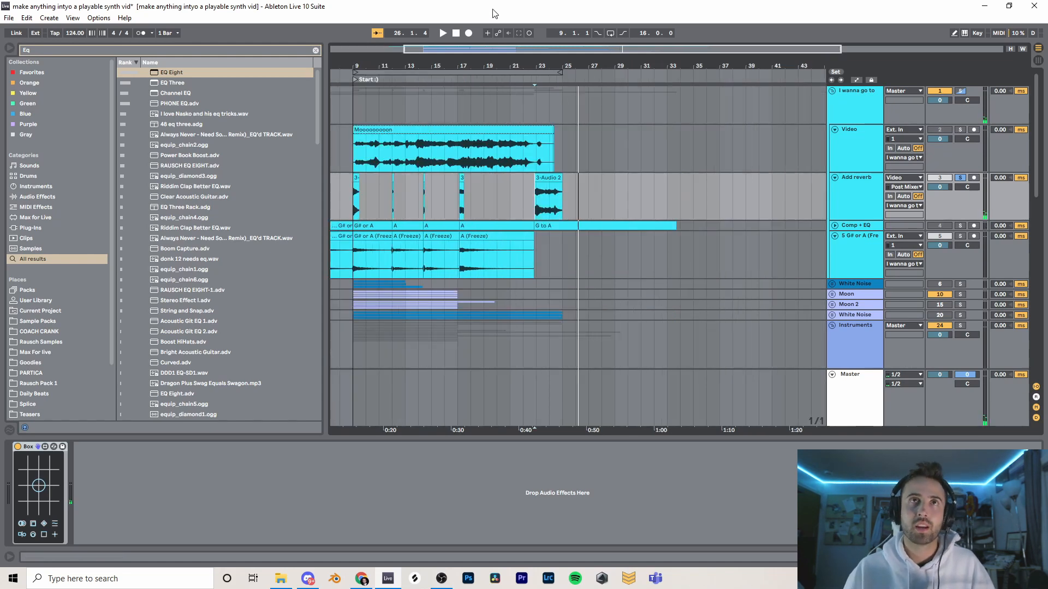
Fold the Add reverb track and unfold the Comp + EQ track below it.
left_click_drag(497, 48, 427, 51)
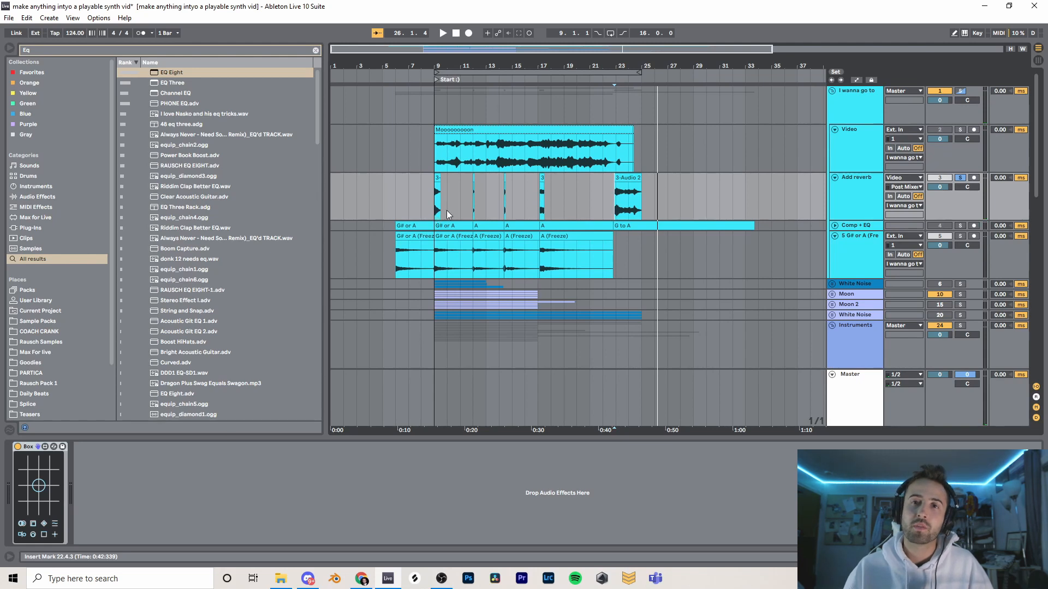
left_click(842, 201)
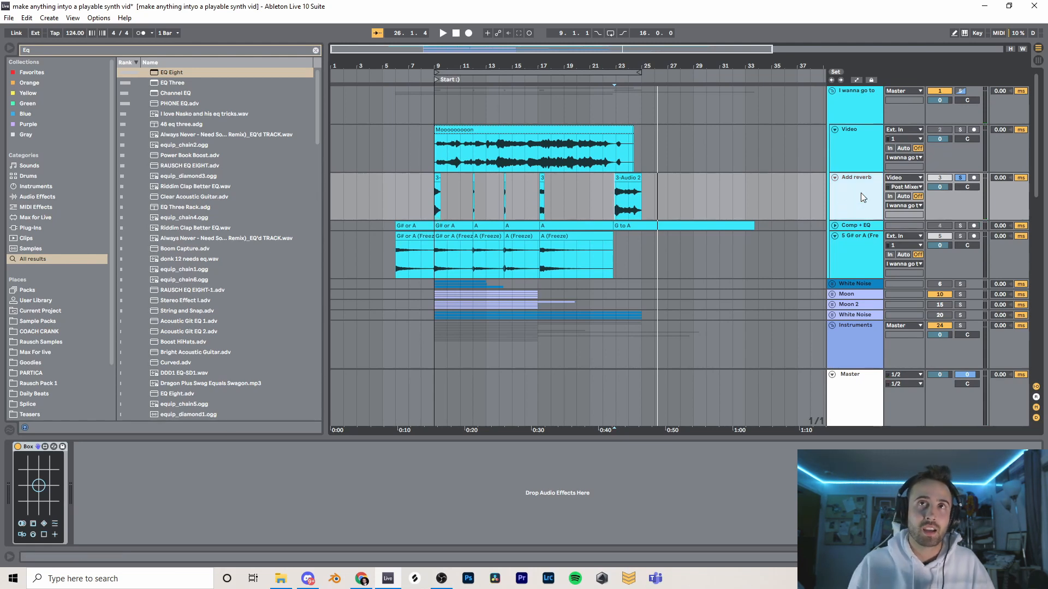
key("Left")
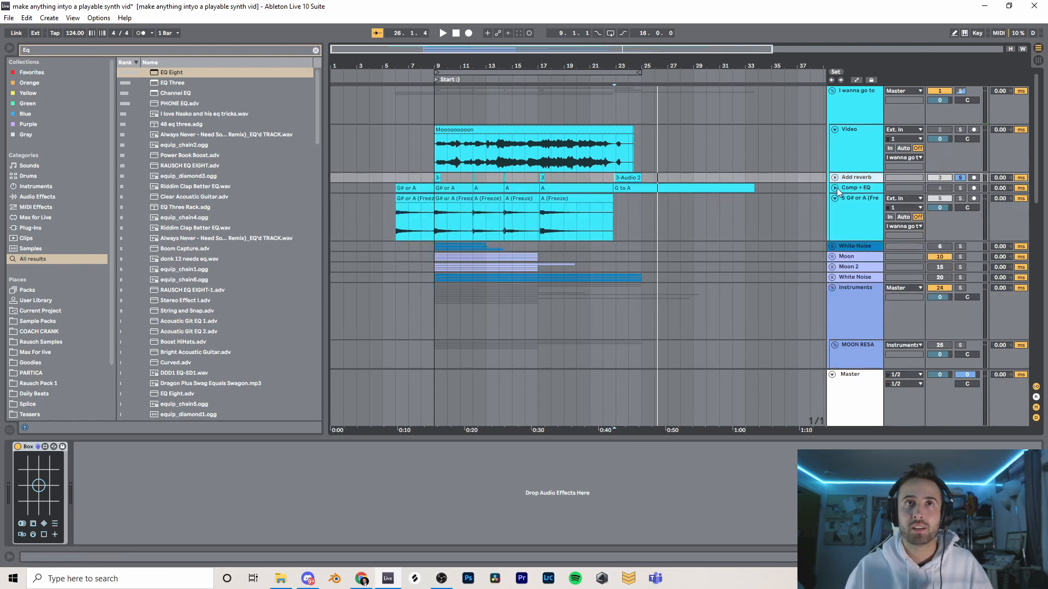
left_click(835, 187)
left_click(840, 203)
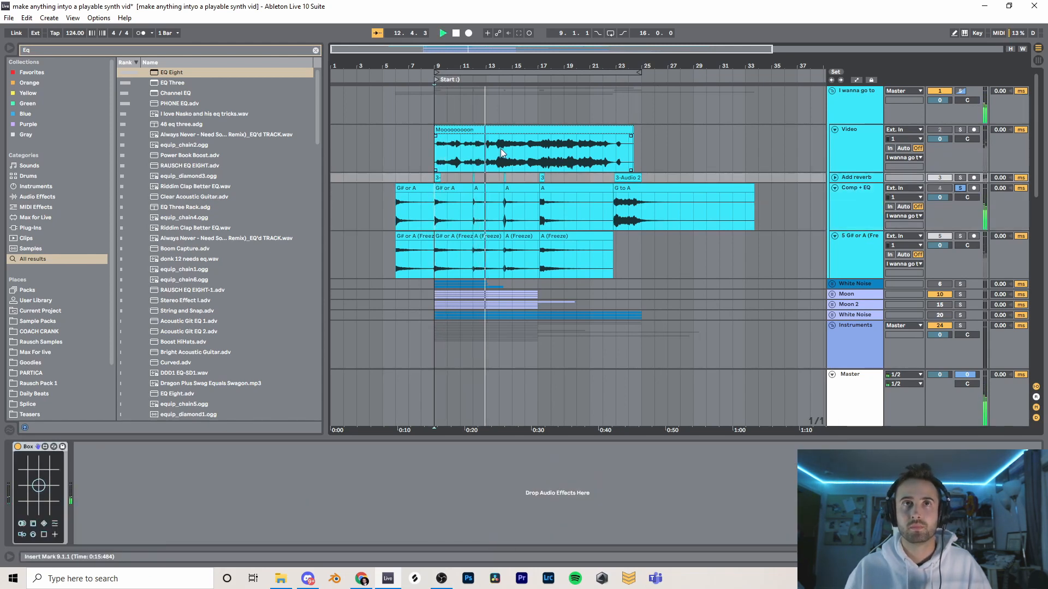
Play the Comp + EQ track, jumping to its clip at bar 17 and its final G to A clip.
left_click(543, 218)
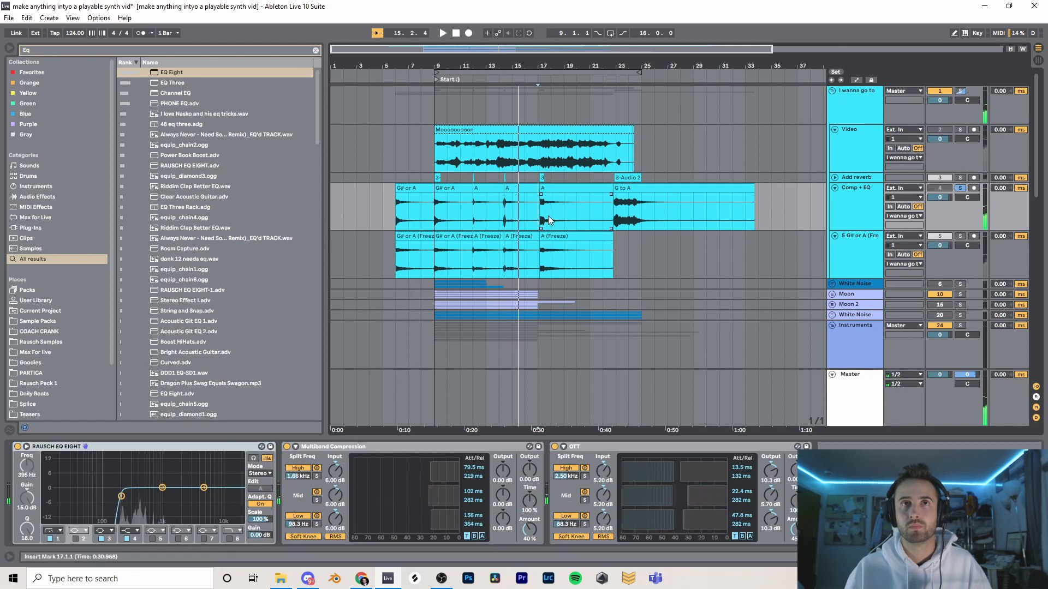
left_click(613, 210)
key("space")
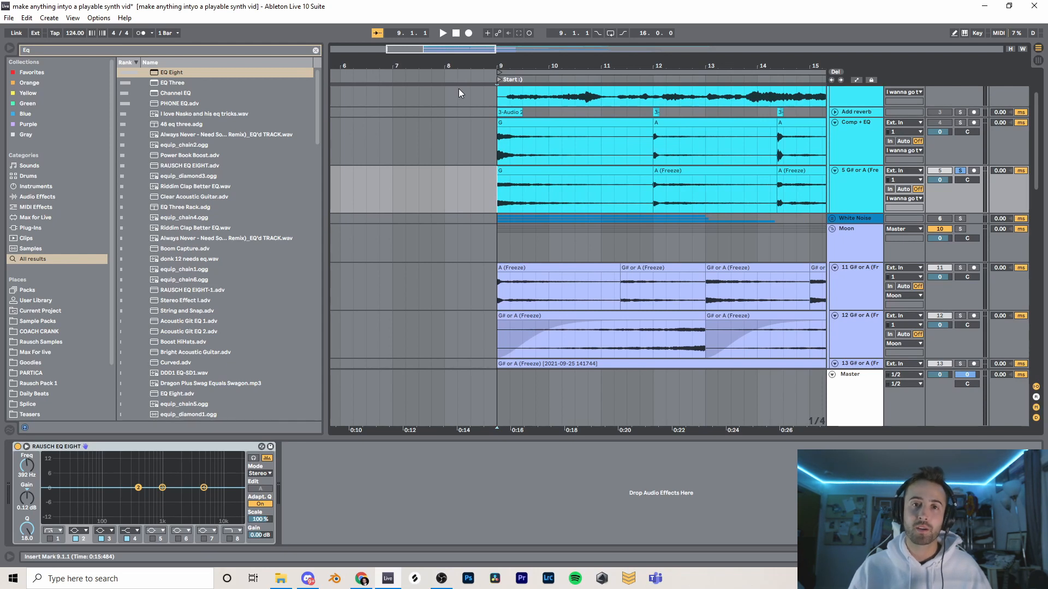
Expand the EQ Eight display for frozen track 5 and play from bar 9 to inspect the first note's spectrum.
left_click(26, 447)
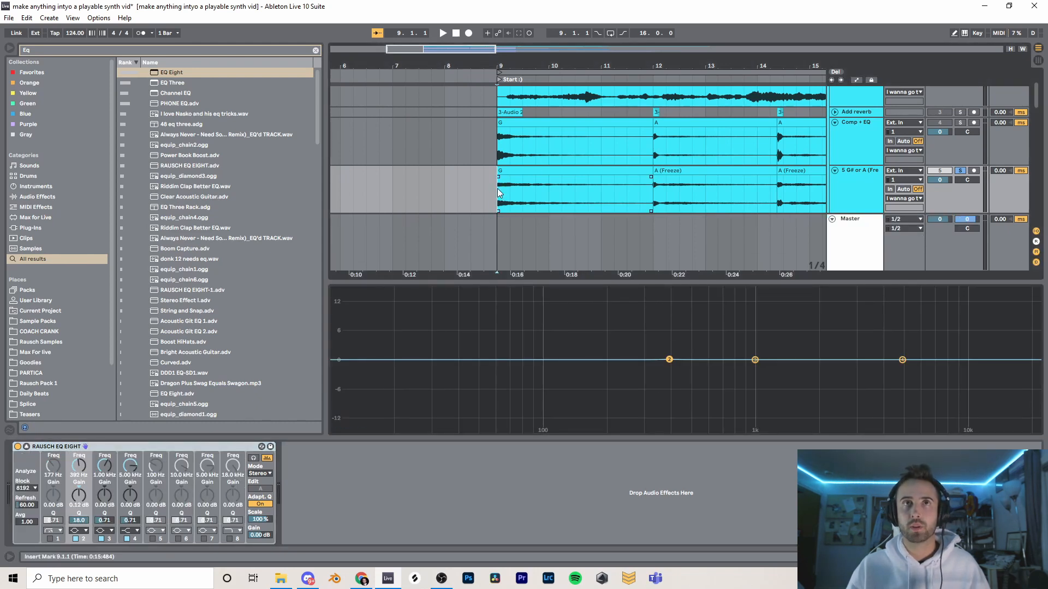
key("space")
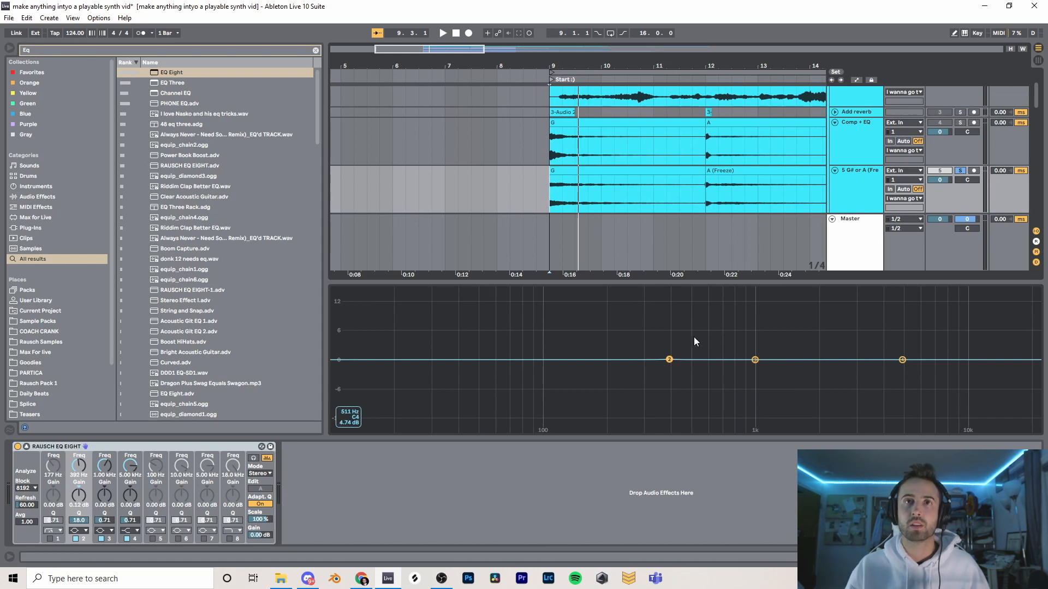
left_click(549, 188)
key("space")
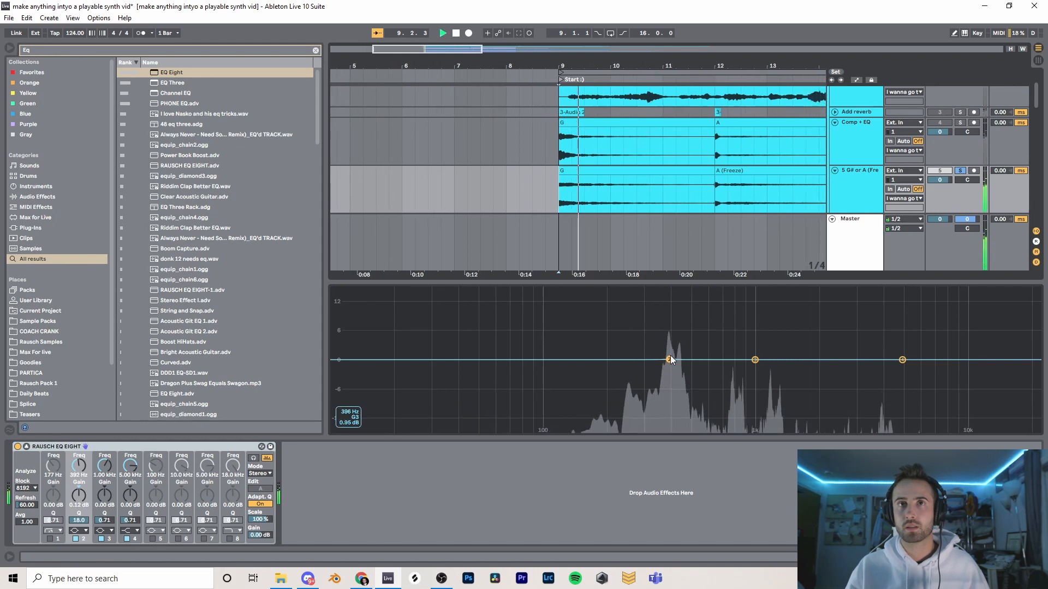
Boost EQ Eight band 2 at 392 Hz to 14.9 dB and audition the note repeatedly from bar 9.
left_click_drag(669, 359, 669, 290)
key("space")
key("space")
key("space")
key("space")
key("space")
key("space")
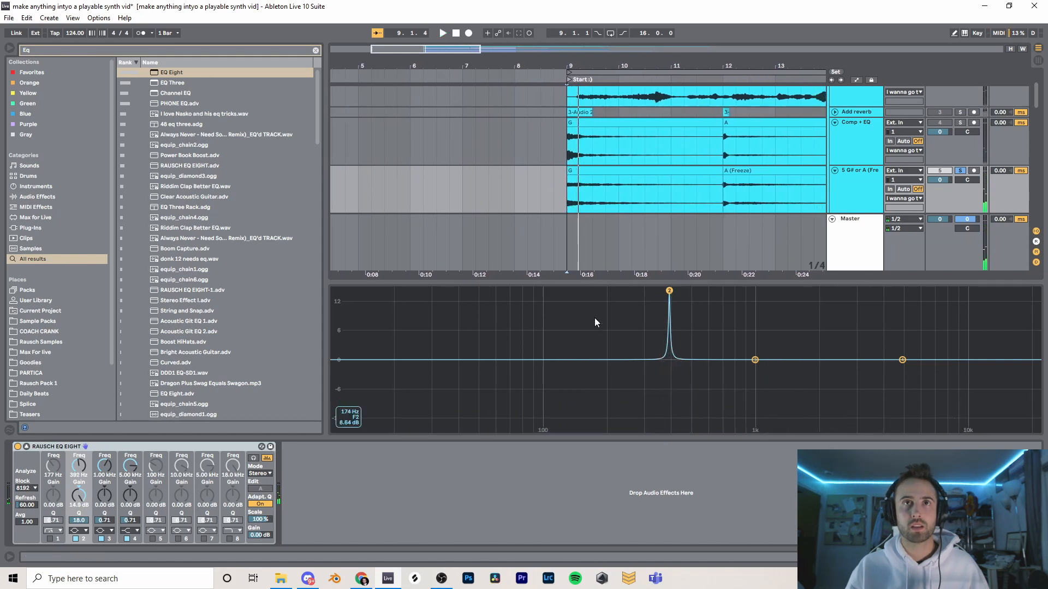
key("space")
key("space")
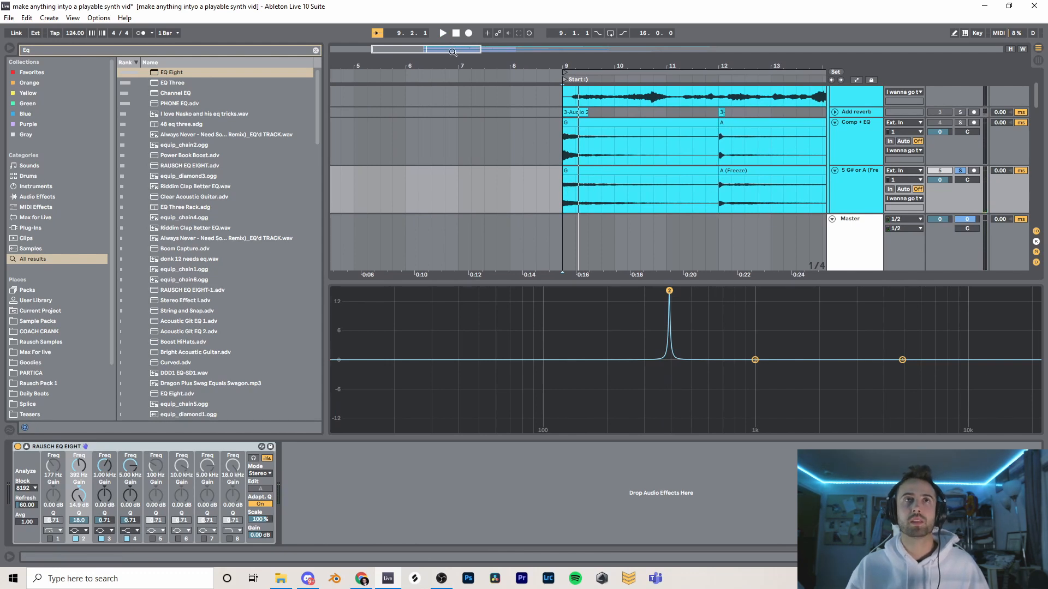
Review the four layered tracks inside the Moon group and play the group from bar 9.
left_click_drag(453, 51, 472, 33)
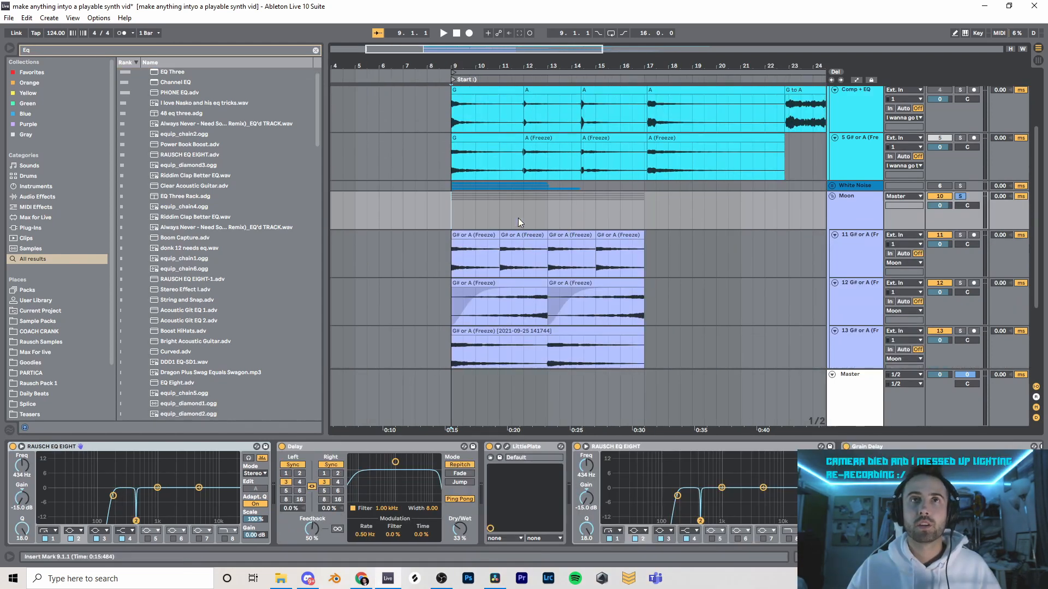
scroll(480, 240, "down", 1)
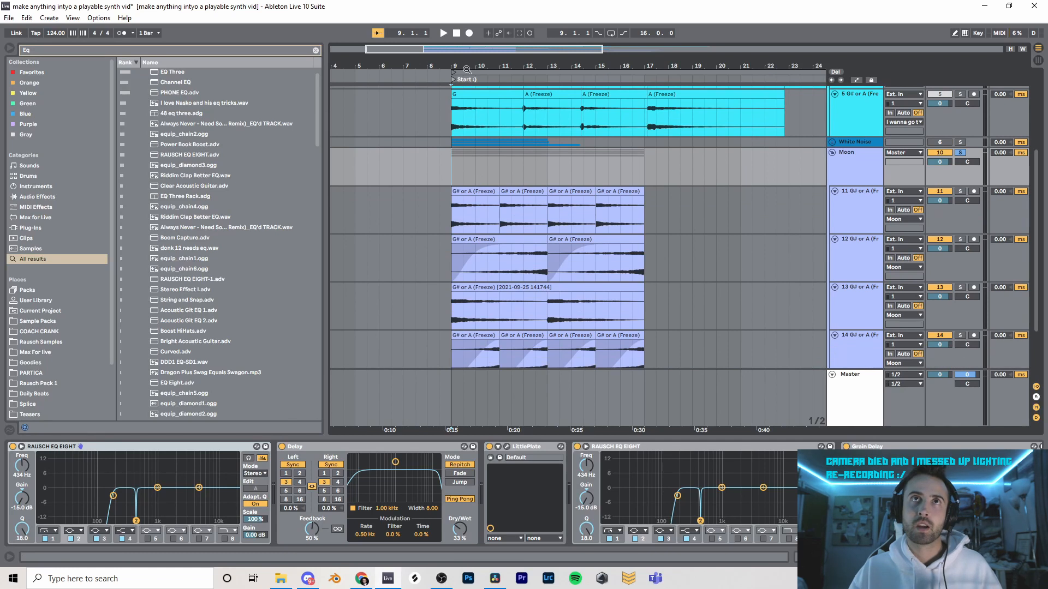
scroll(597, 202, "down", 2)
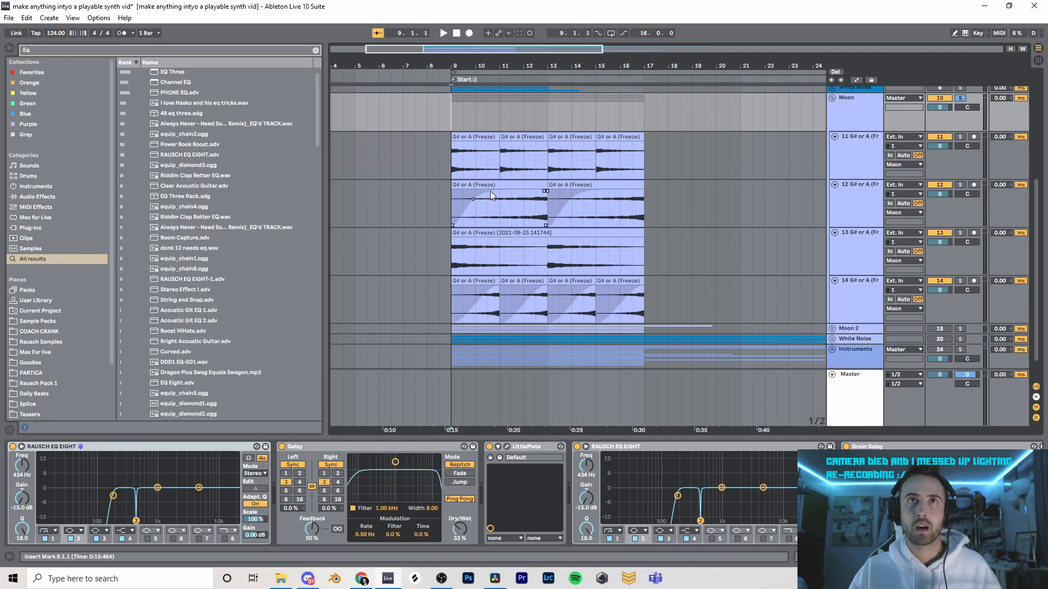
scroll(453, 117, "left", 3)
scroll(453, 116, "up", 1)
key("space")
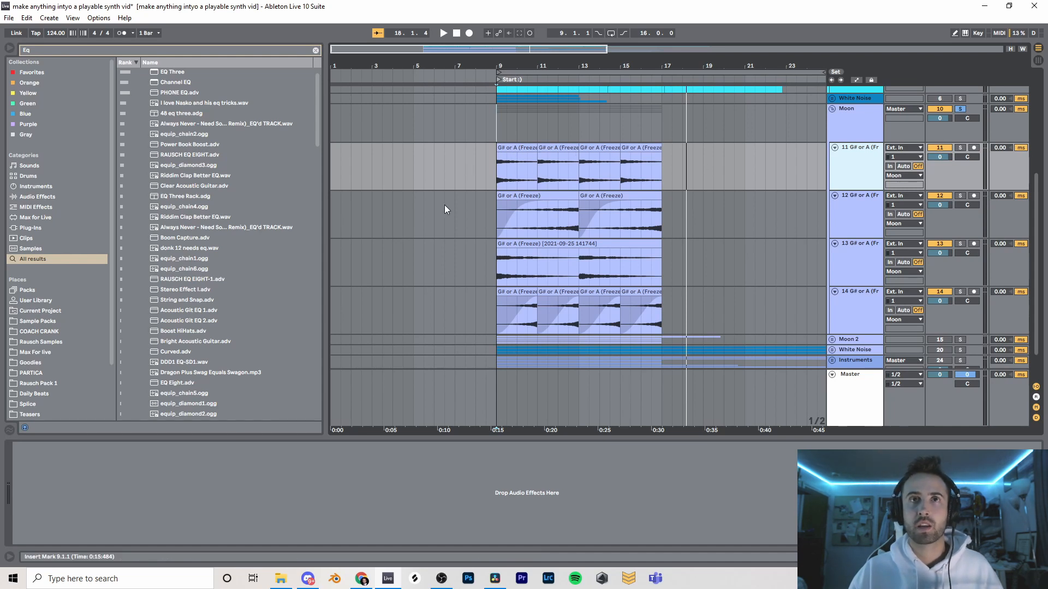
Fold and bypass the Moon group's effect devices and play the first clip of track 11 dry.
left_click(517, 148)
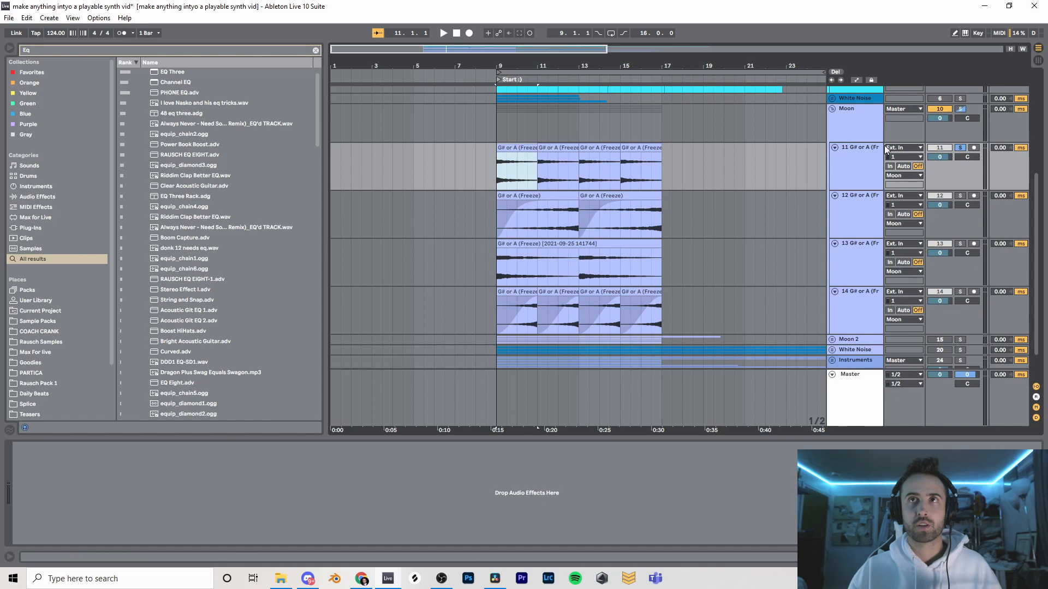
left_click(856, 126)
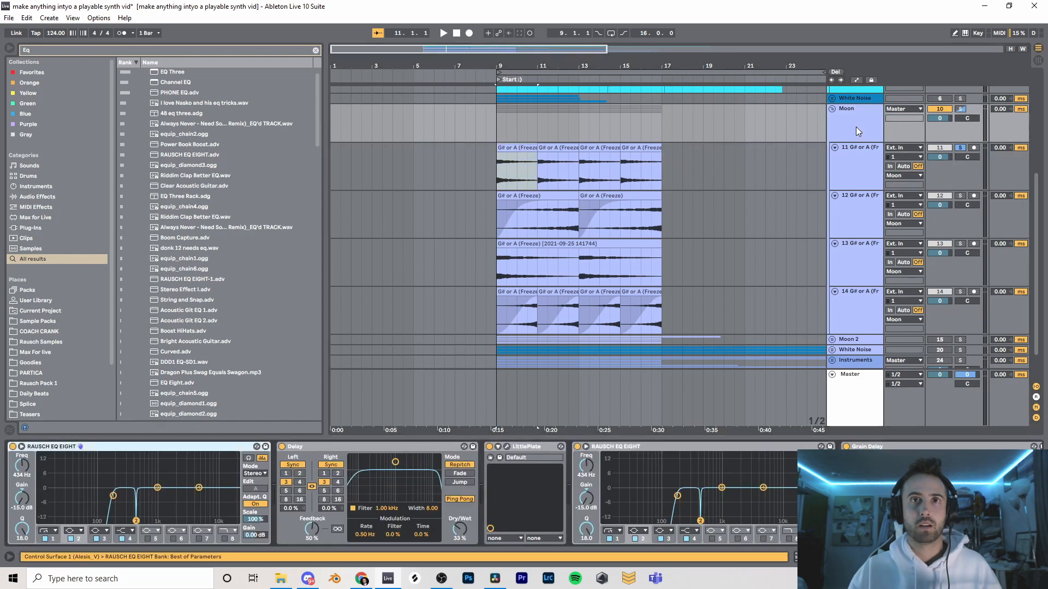
double_click(120, 447)
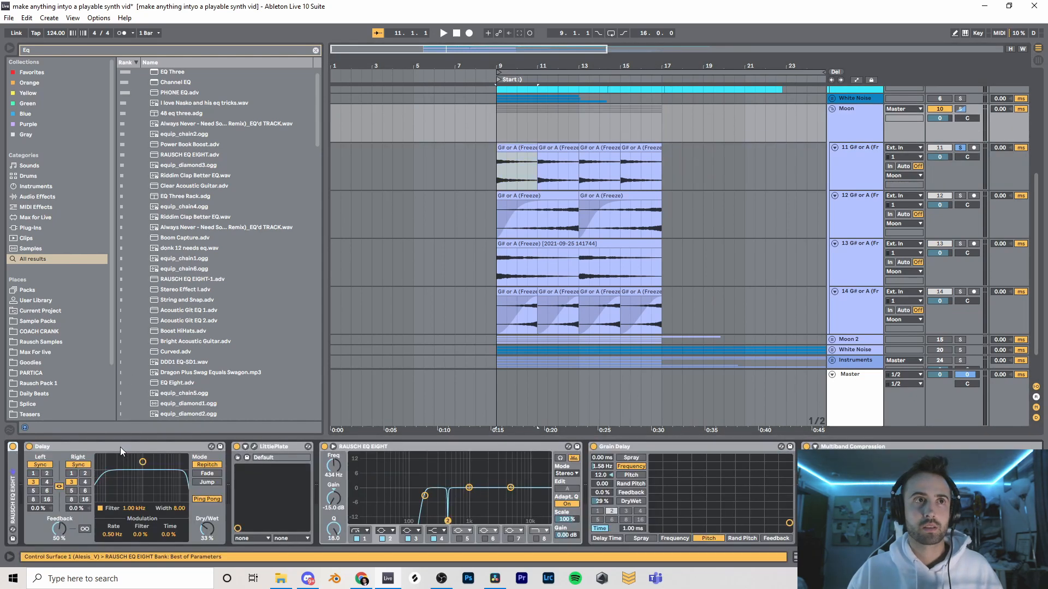
key("space")
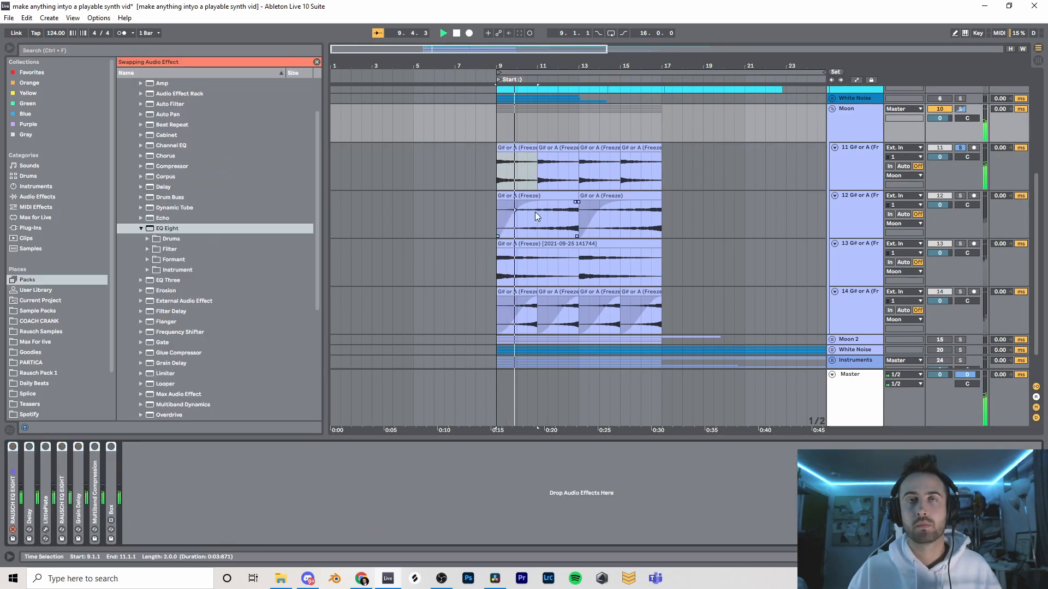
key("space")
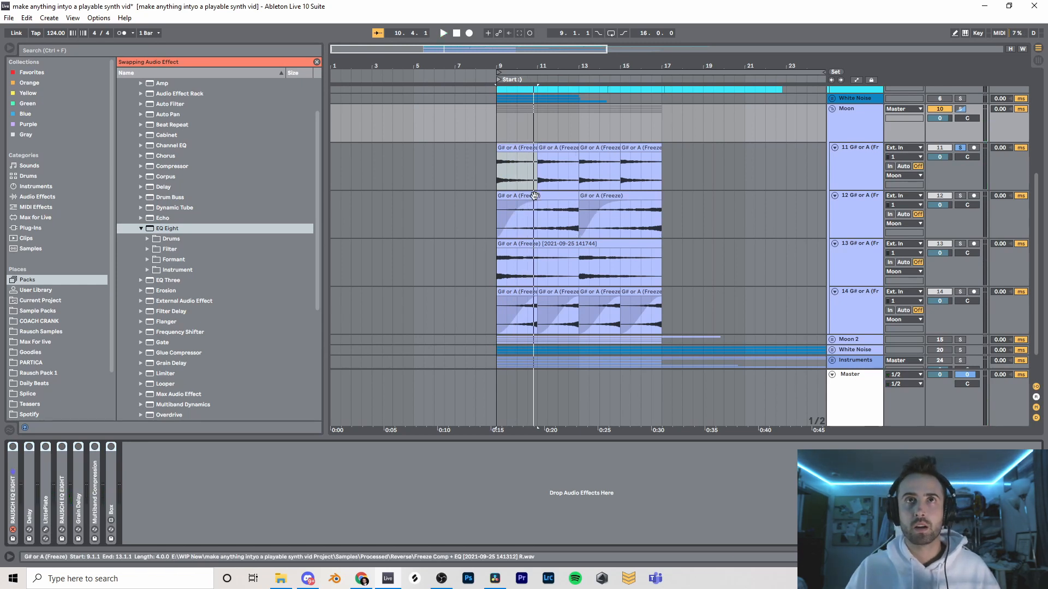
Play the reversed, faded-in clip on track 12 from bar 9 without the group effects.
left_click(606, 216)
left_click(571, 217)
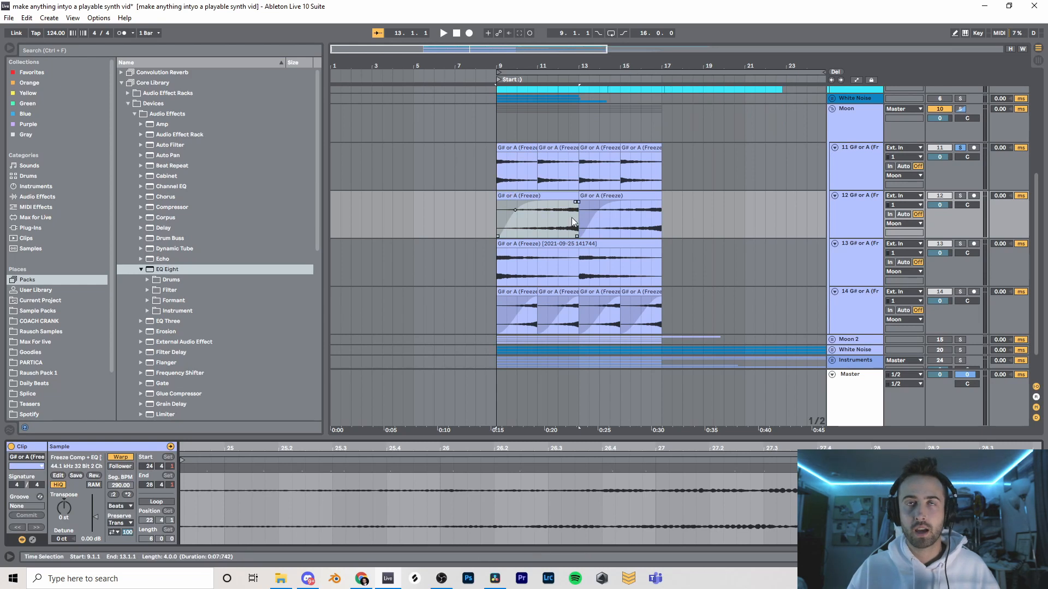
left_click(500, 211)
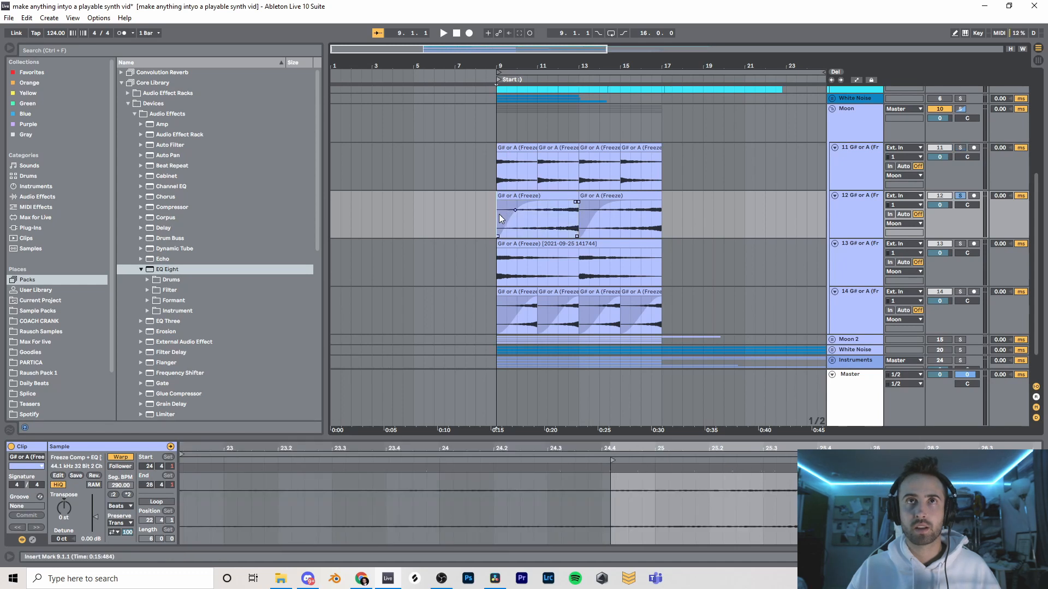
key("space")
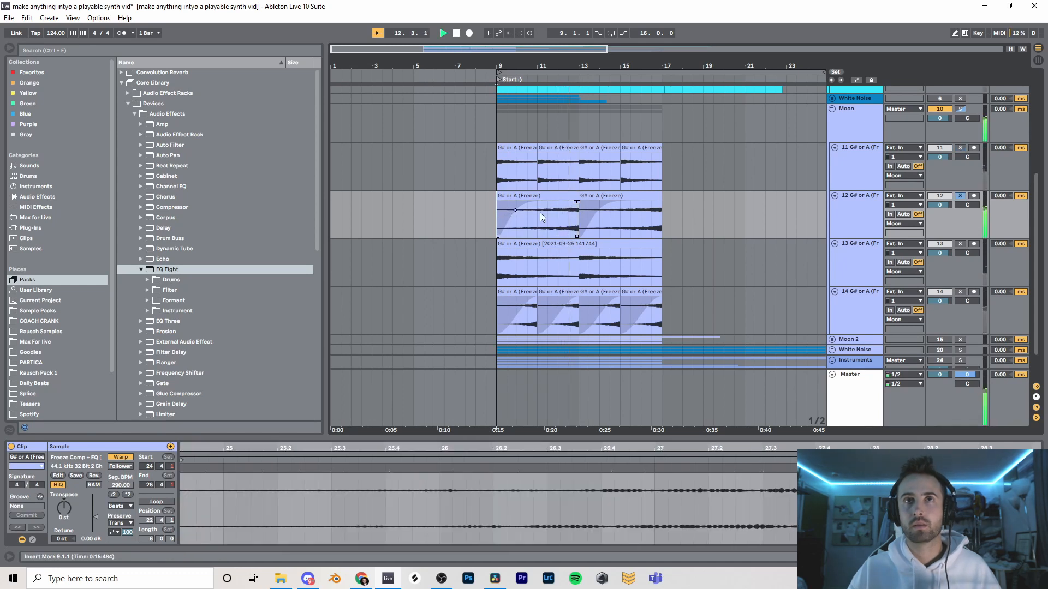
key("space")
Select the four clips on track 11 from 8.3.1 to 17.3.1 and switch the Moon group's effects back on.
scroll(550, 183, "up", 2)
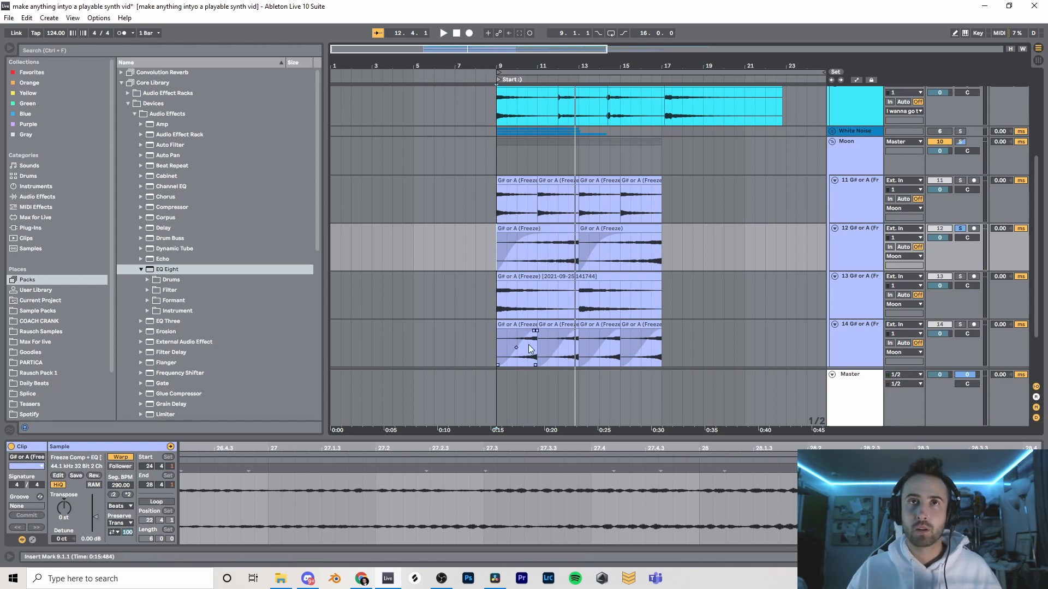
left_click_drag(487, 212, 670, 211)
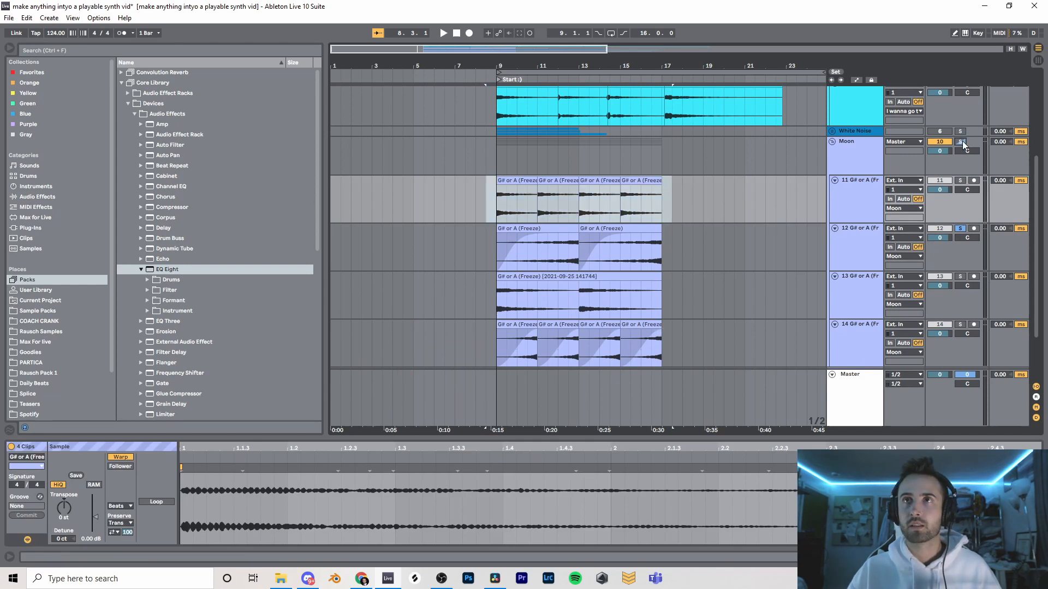
left_click(851, 155)
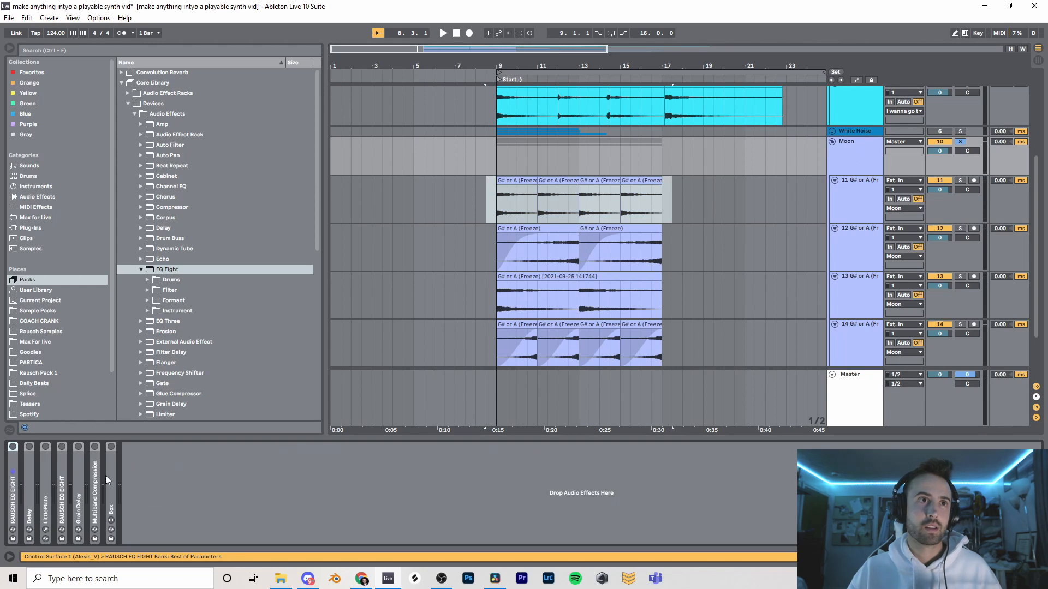
Unfold the Instruments group and bring the MOON RESA group's resample and Pitch to C tracks into view.
scroll(719, 257, "down", 3)
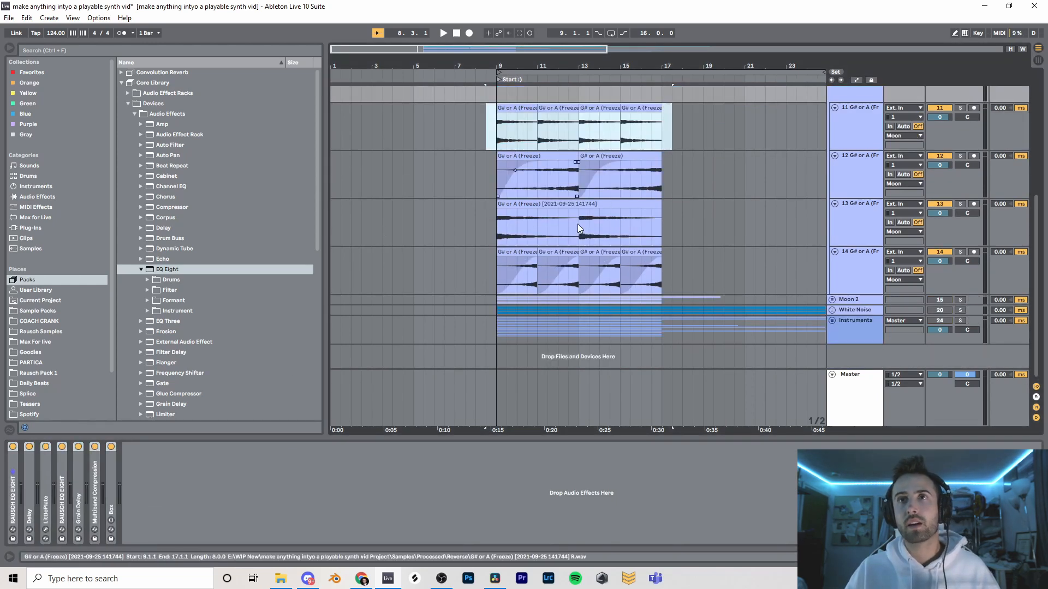
left_click(832, 321)
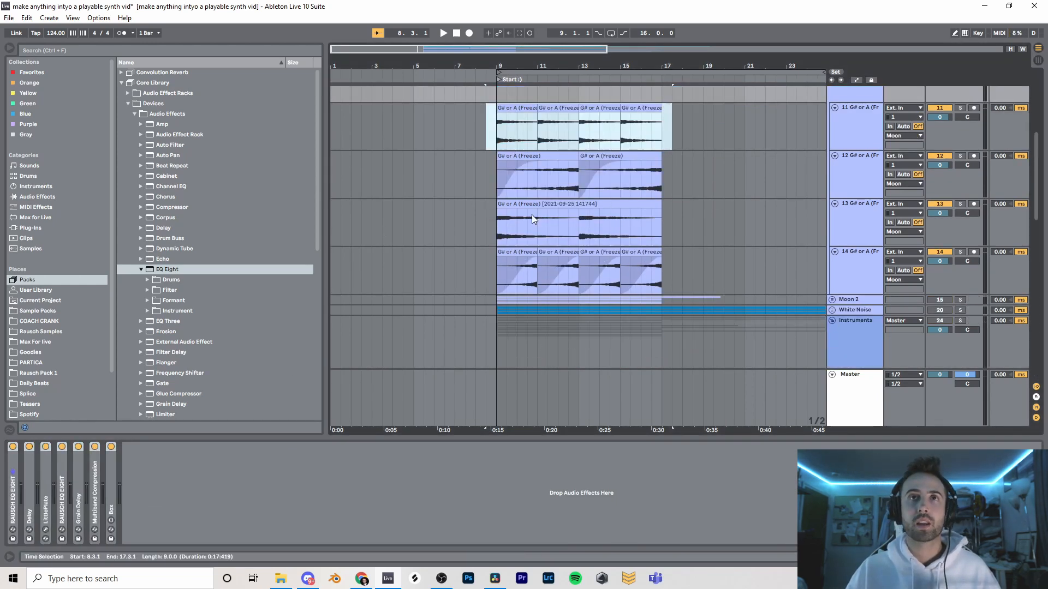
scroll(531, 215, "down", 3)
scroll(480, 204, "down", 3)
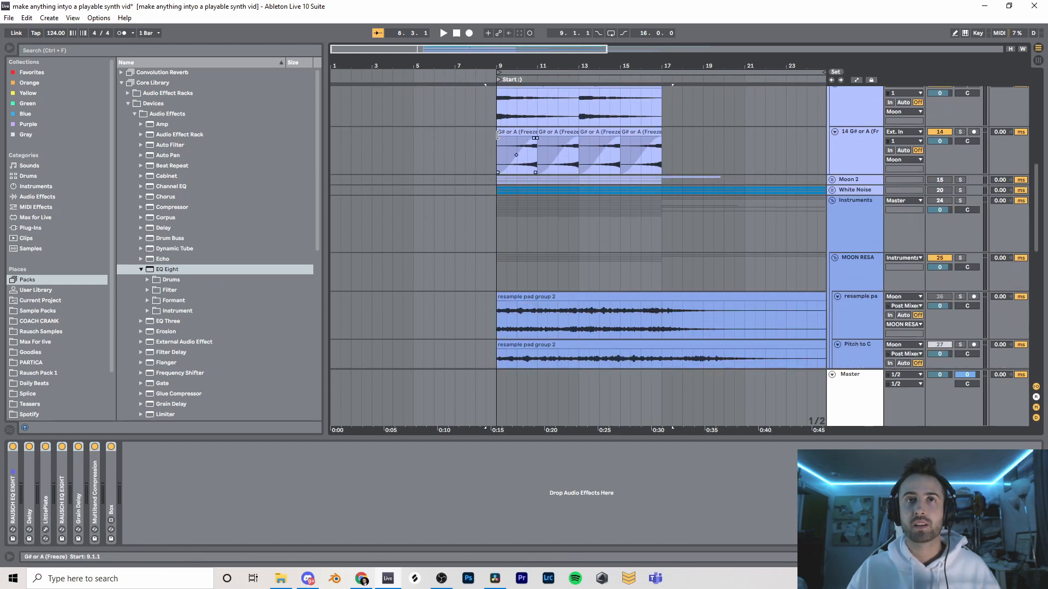
scroll(511, 322, "down", 5)
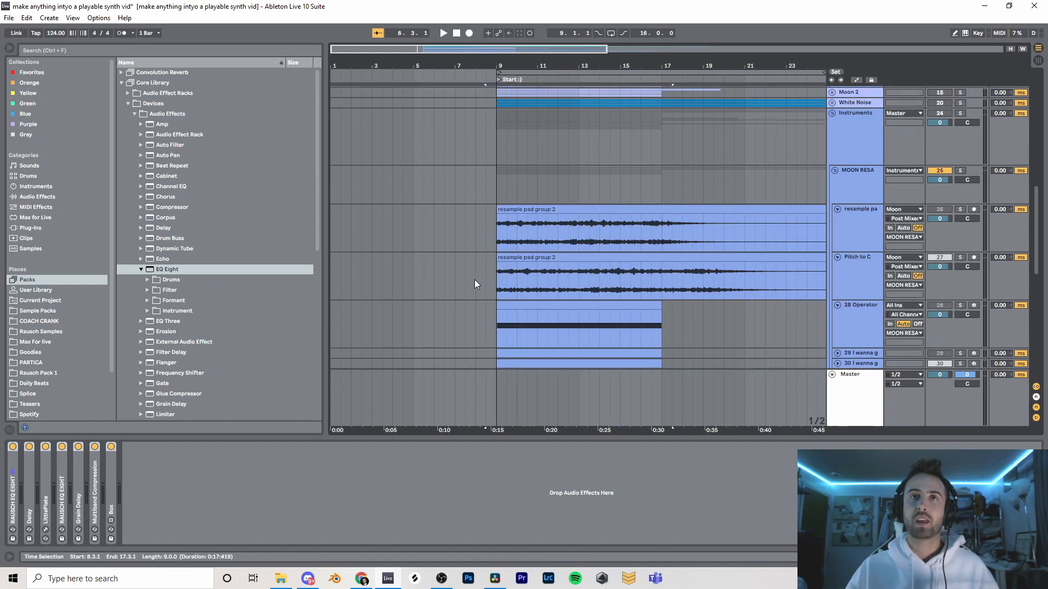
Select the resample pad group 2 clip on track 26 and enlarge its RAUSCH EQ EIGHT display.
left_click_drag(496, 231, 751, 228)
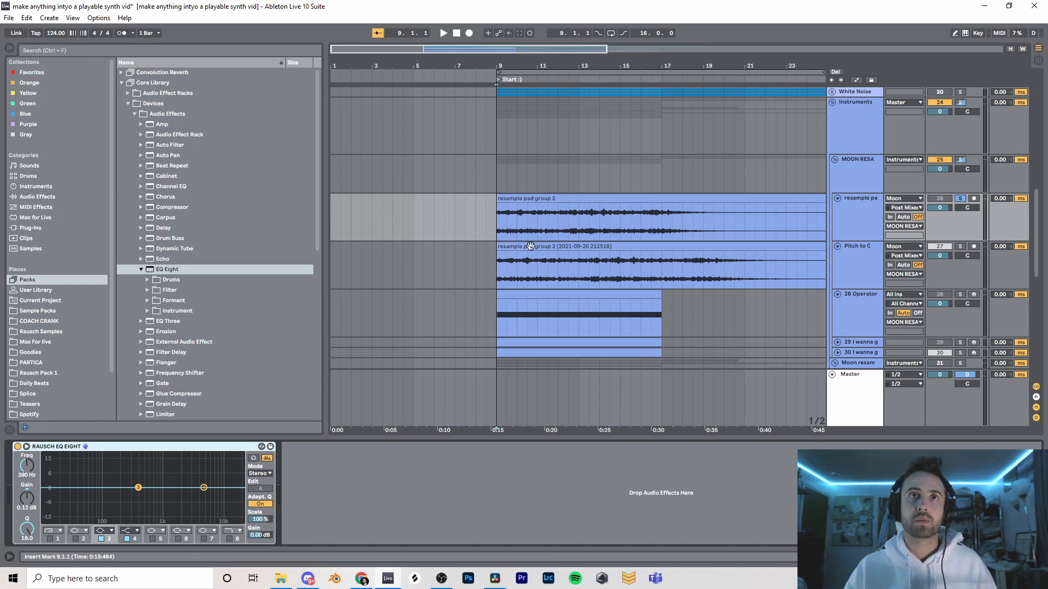
left_click(529, 204)
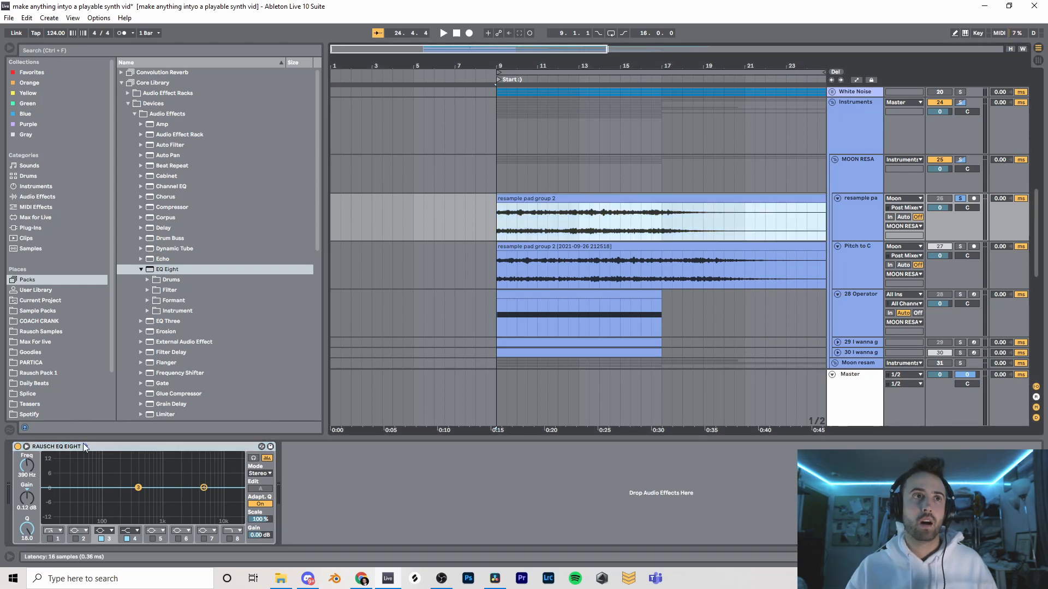
left_click(25, 447)
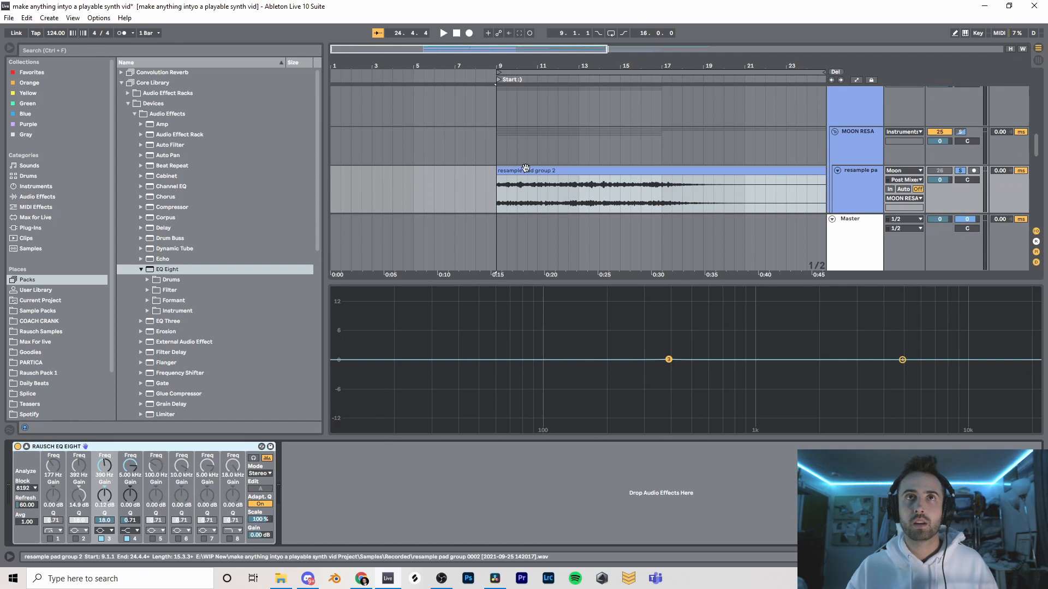
Play the soloed resample clip from bar 9 and raise EQ band 3 at 390 Hz to 11.6 dB.
left_click(502, 188)
key("space")
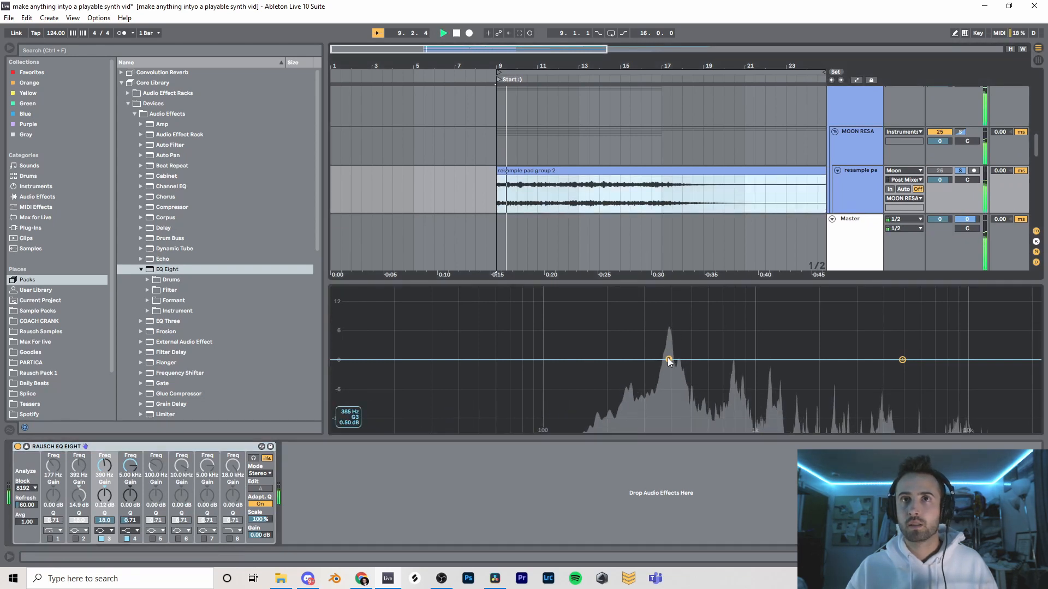
key("space")
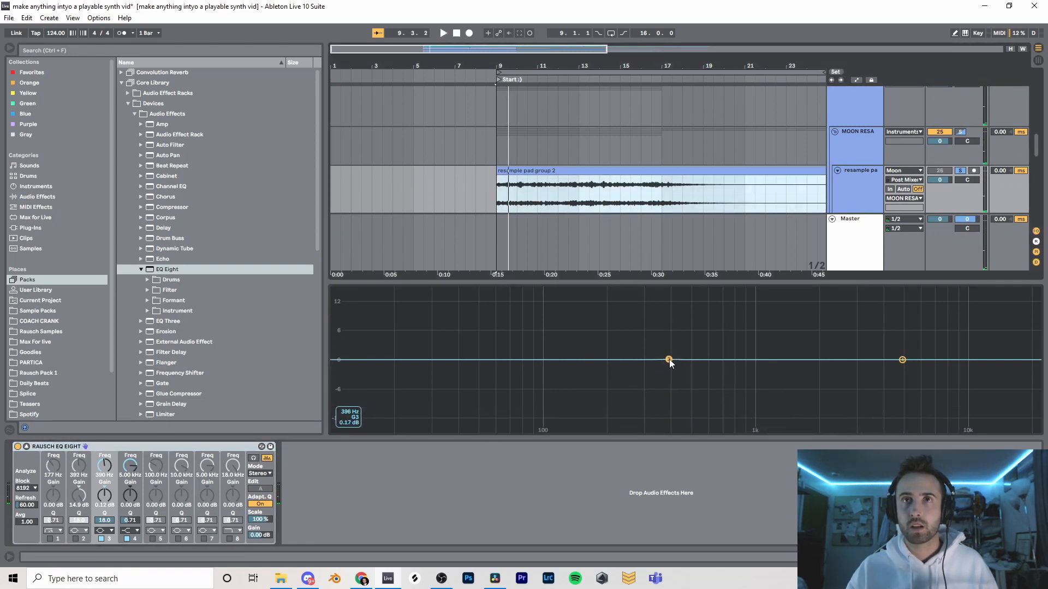
key("space")
left_click_drag(669, 359, 669, 309)
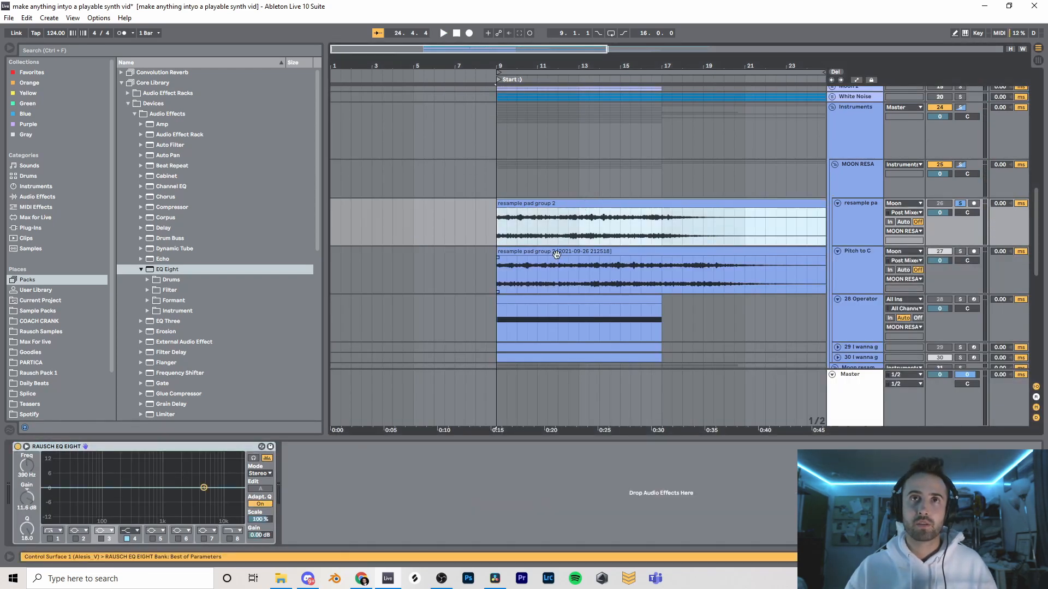
Select the Pitch to C clip from bar 9 to bar 23, show its track's devices and solo track 27.
left_click(575, 260)
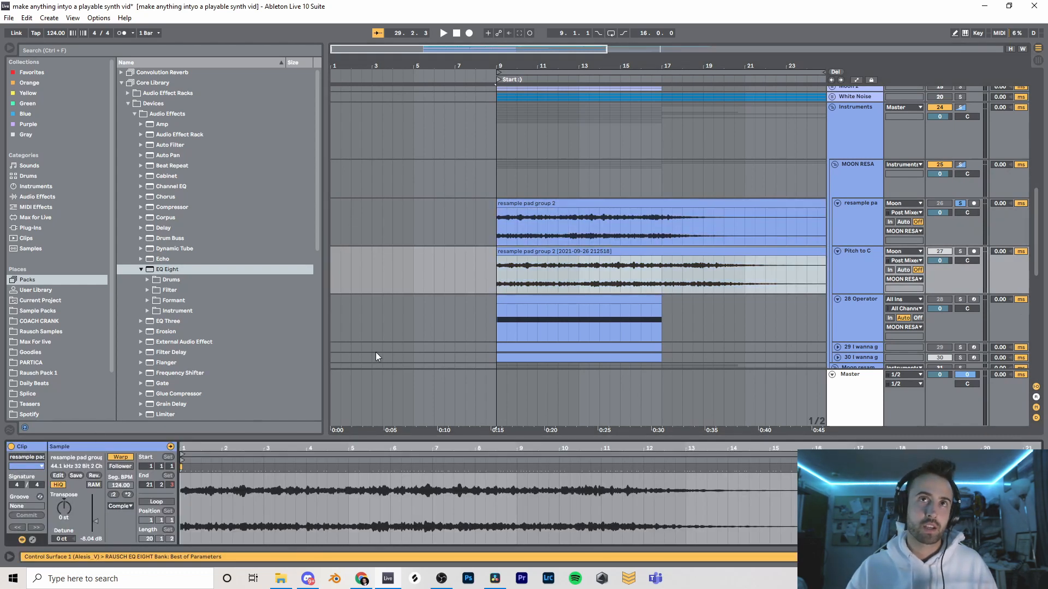
left_click_drag(493, 269, 786, 272)
left_click(866, 272)
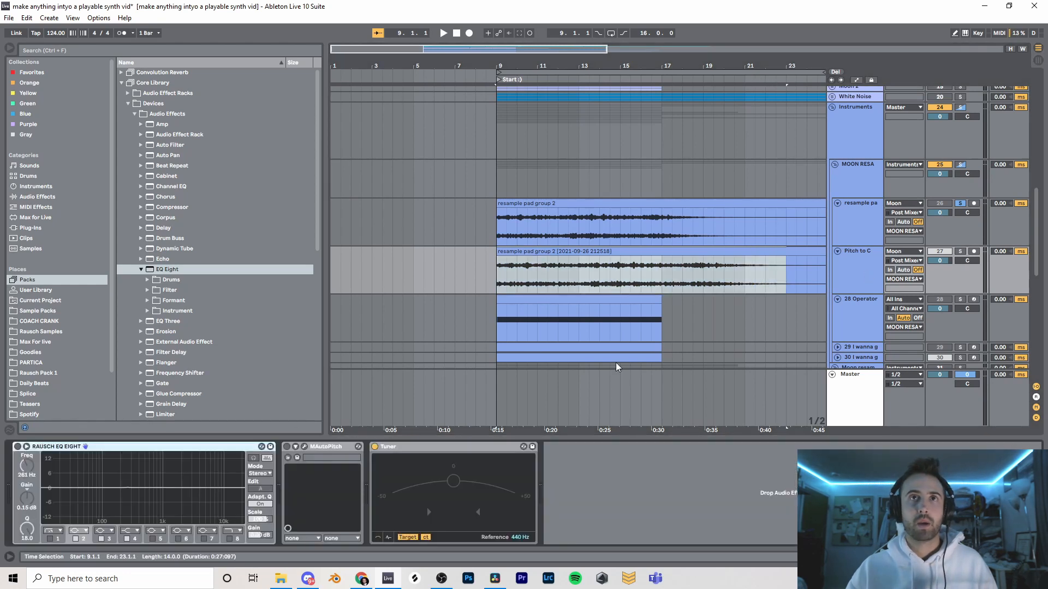
left_click(960, 252)
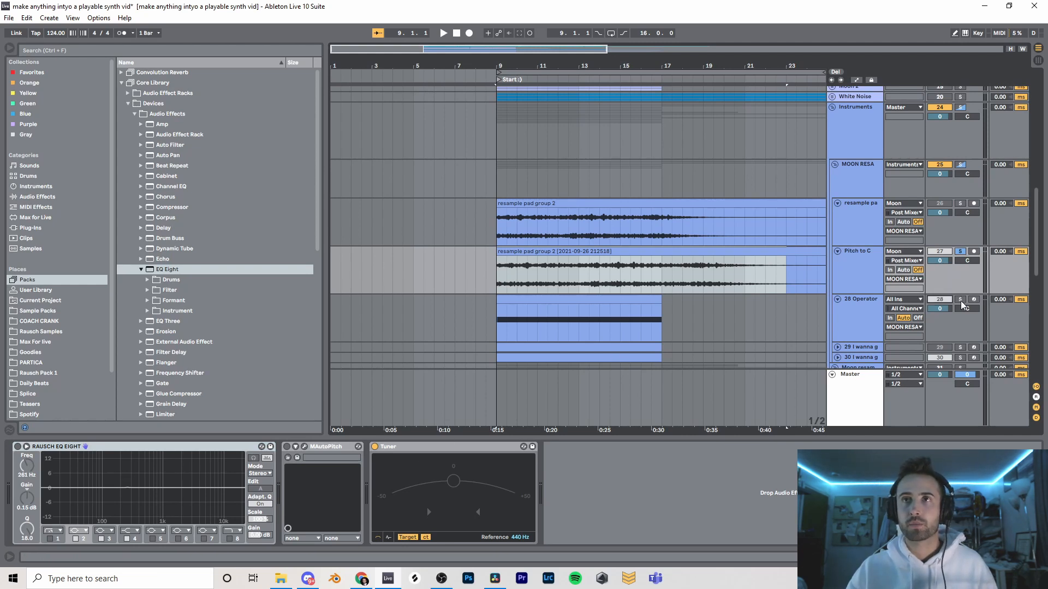
Inspect the 28 Operator track's note clip and play the soloed Pitch to C track from bar 9 with its device chain shown.
double_click(551, 306)
left_click(300, 497)
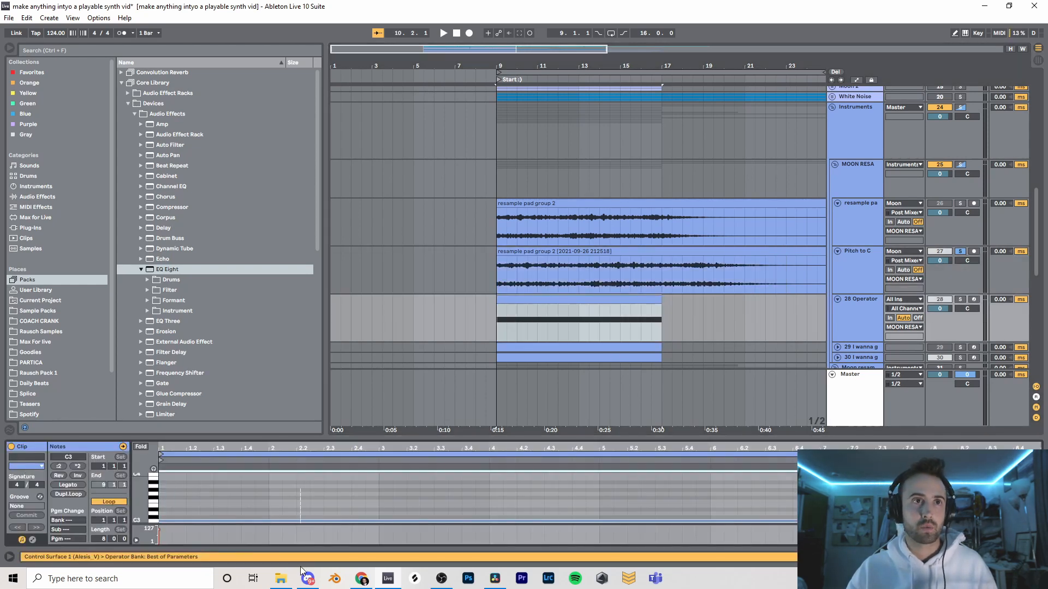
left_click(869, 268)
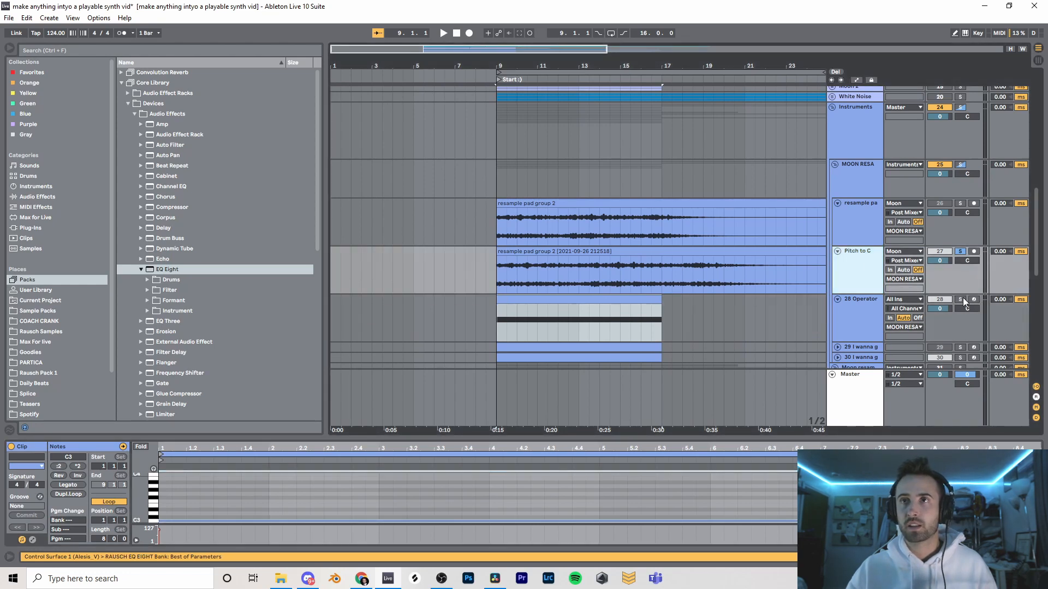
key("space")
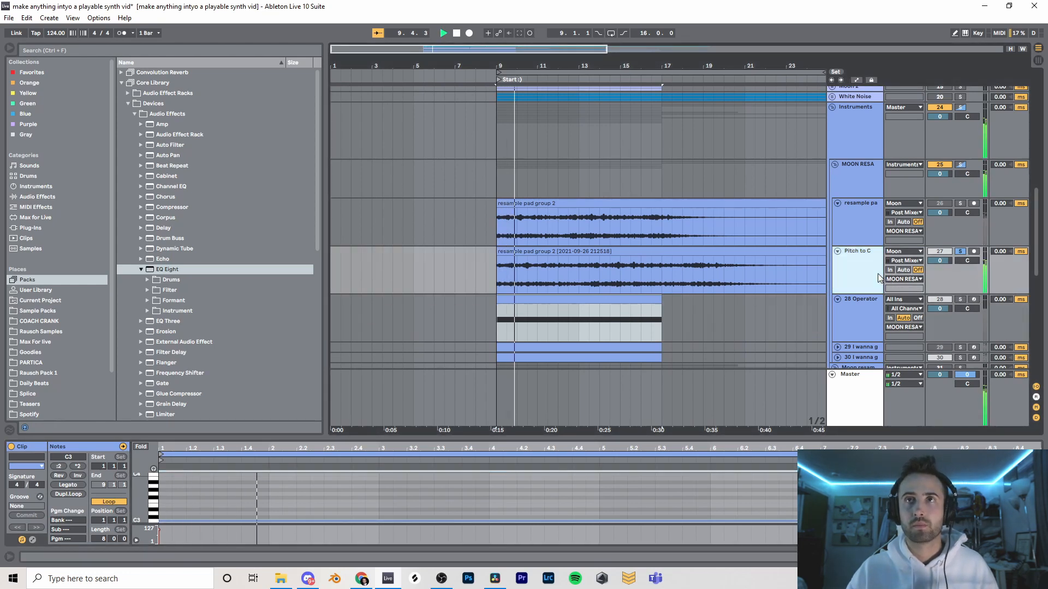
double_click(878, 273)
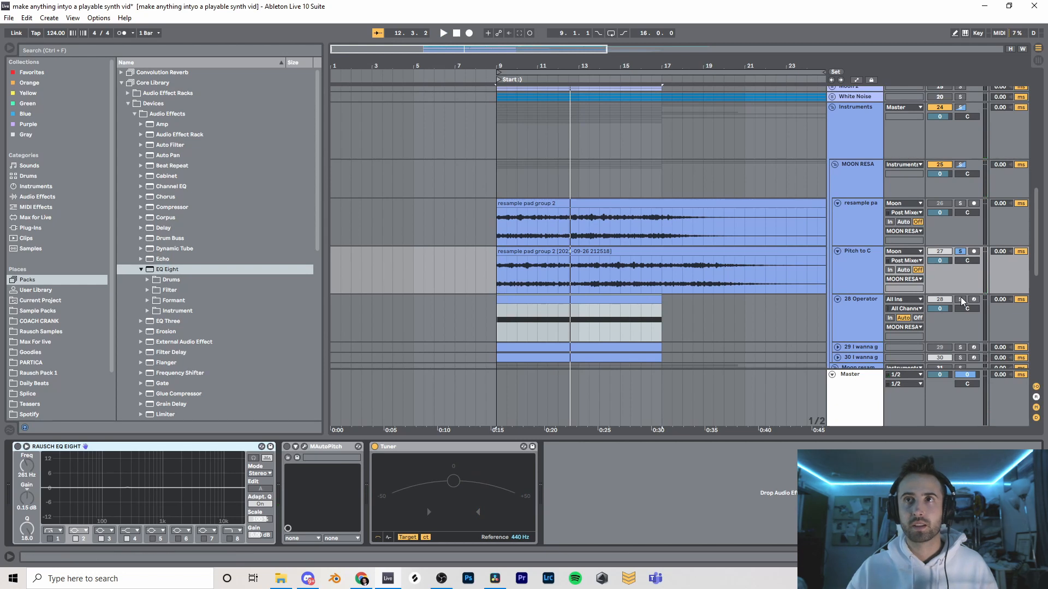
key("space")
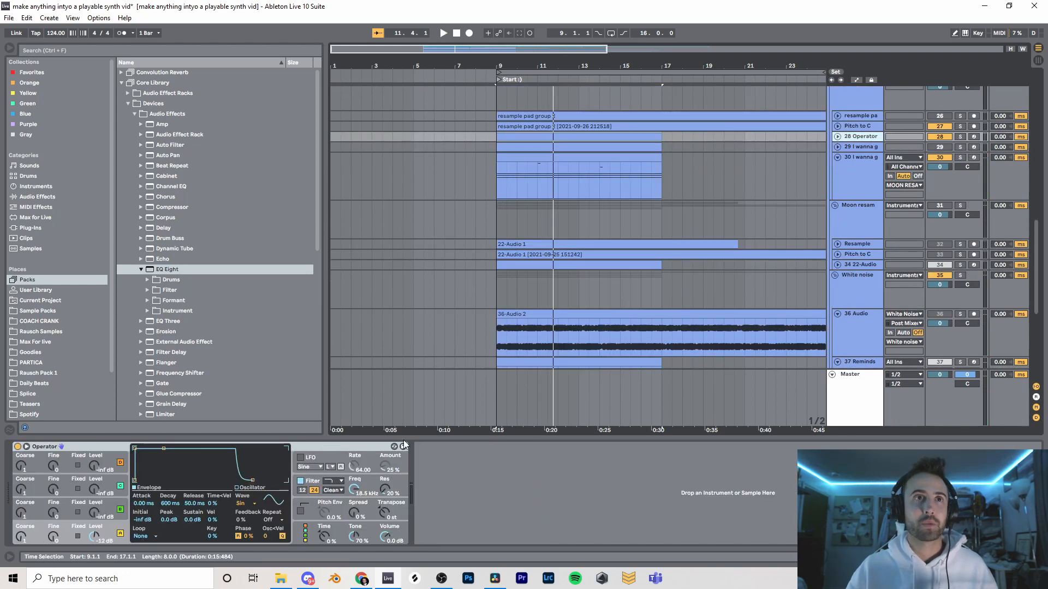
Show track 30's moon synth sampler, unfold the Pitch to C track and select most of track 30's MIDI clip.
left_click(847, 174)
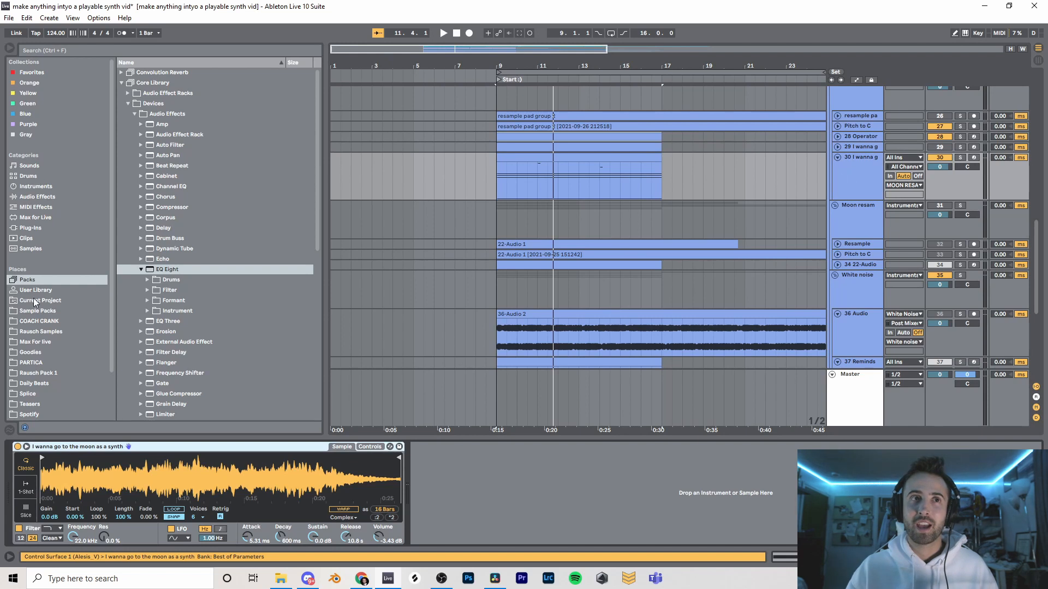
left_click(837, 127)
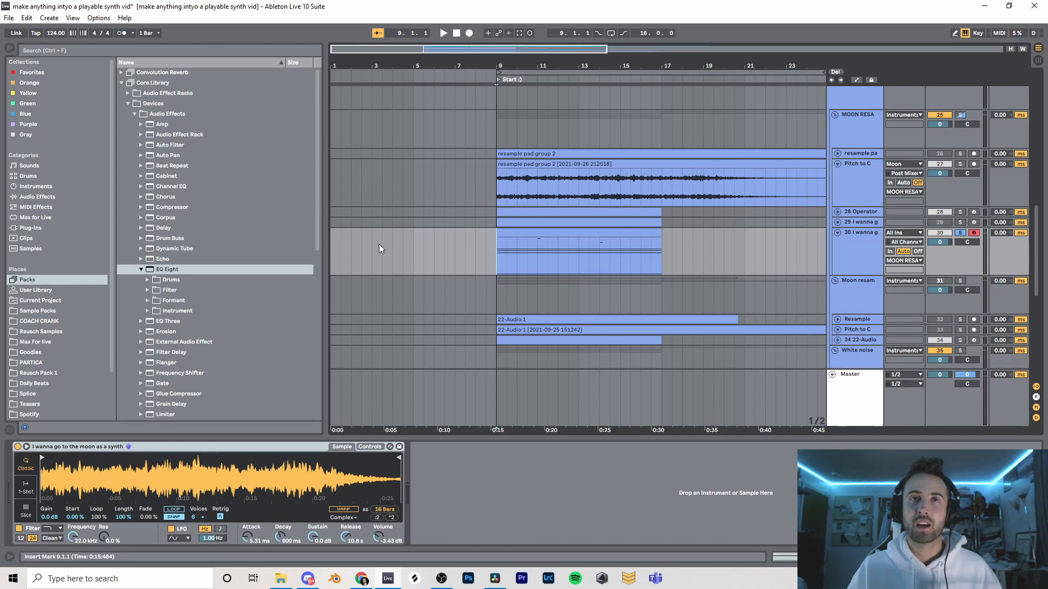
left_click_drag(501, 254, 641, 258)
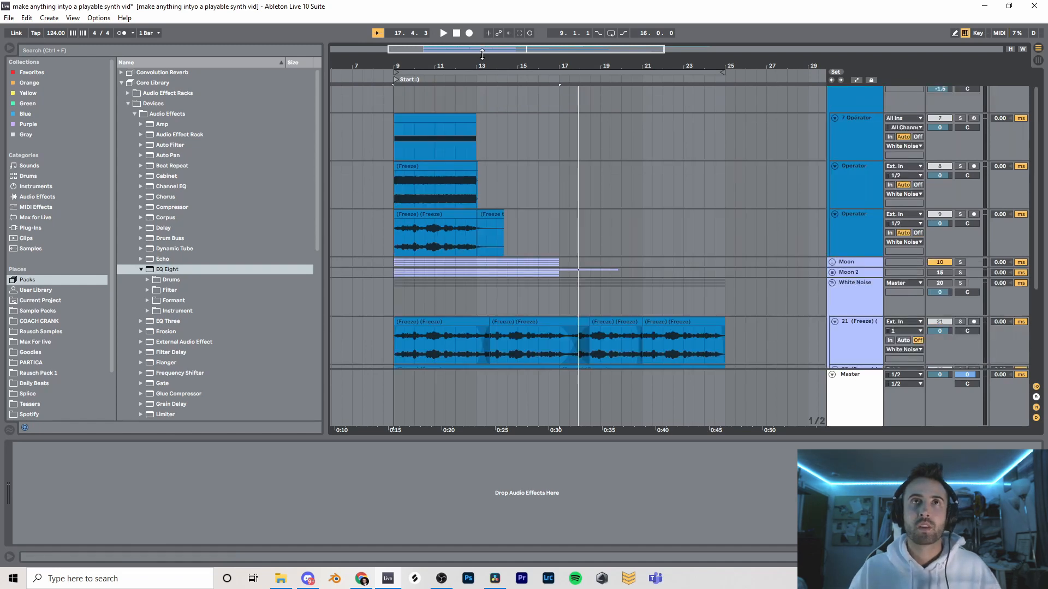
Solo the 7 Operator track in the first White Noise group, play it from bar 9 and show its Operator device.
left_click_drag(483, 53, 416, 68)
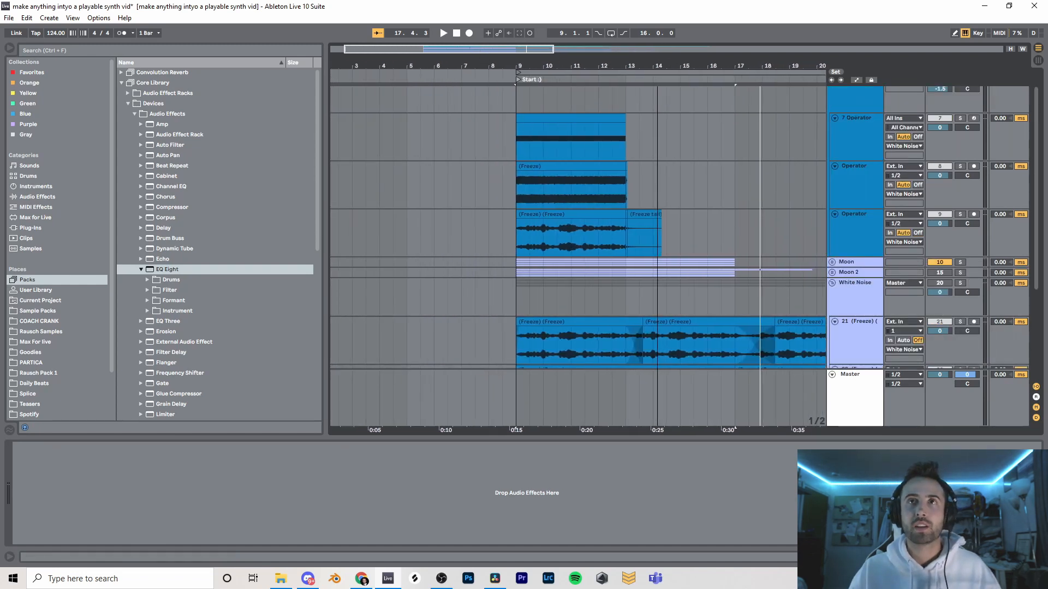
scroll(953, 133, "up", 1)
left_click(960, 140)
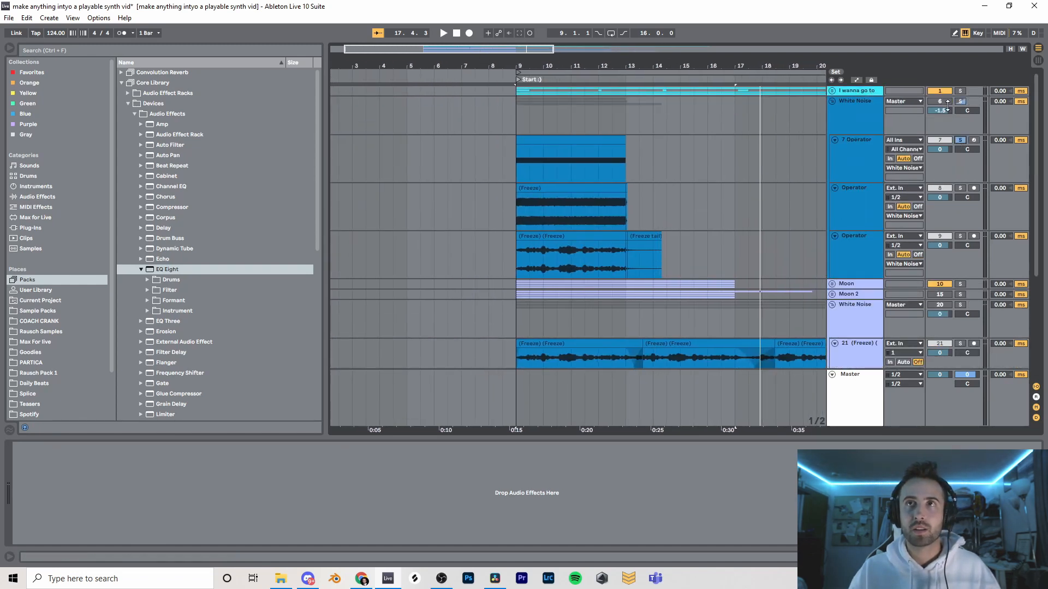
left_click(542, 226)
key("space")
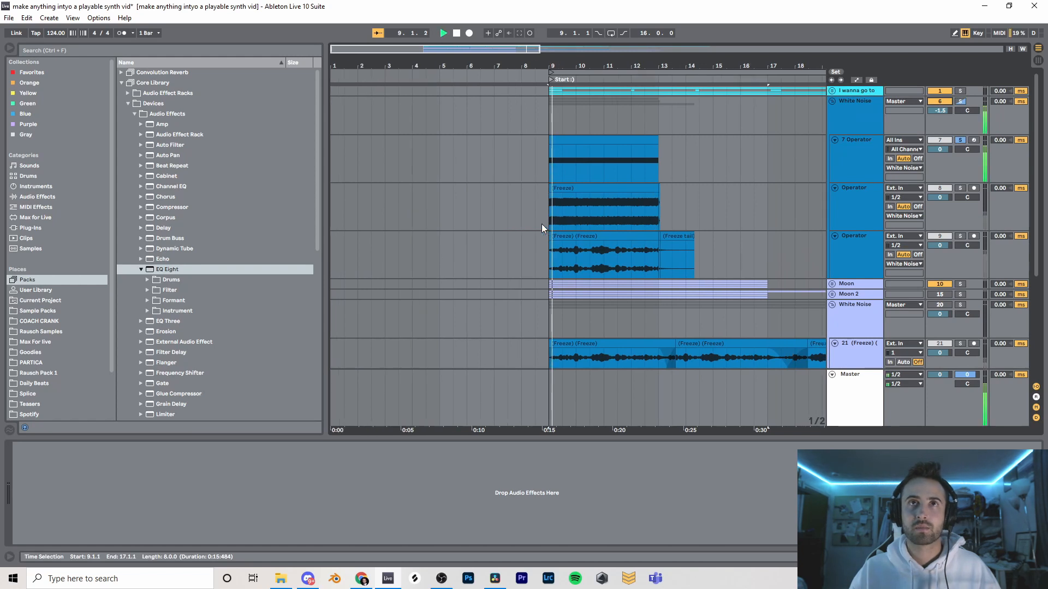
left_click(848, 159)
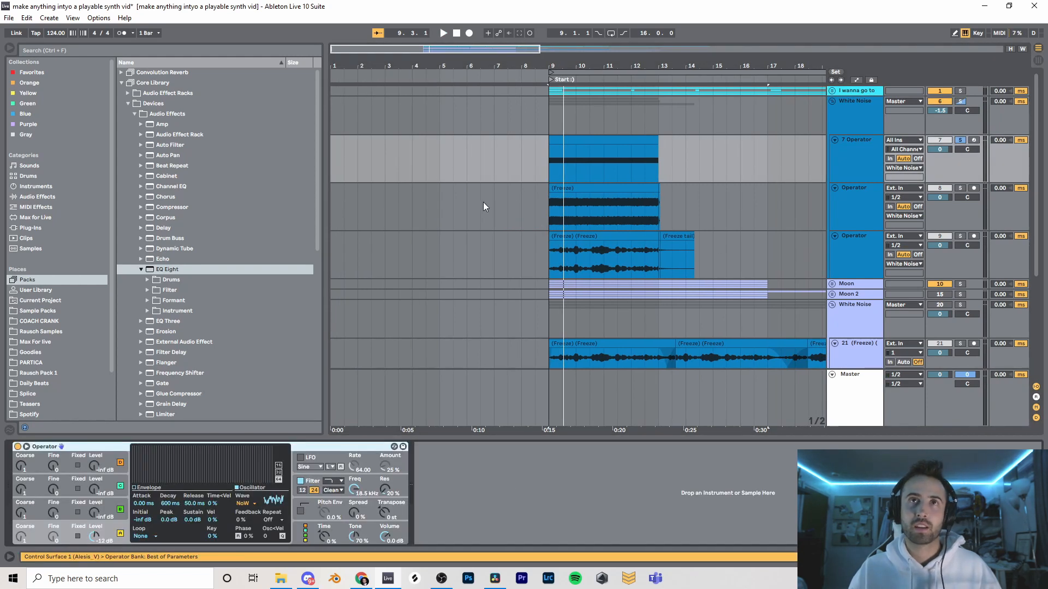
Play the frozen Operator track 8 soloed and examine its device chain from the first RAUSCH EQ EIGHT to the Tuner.
left_click(870, 203)
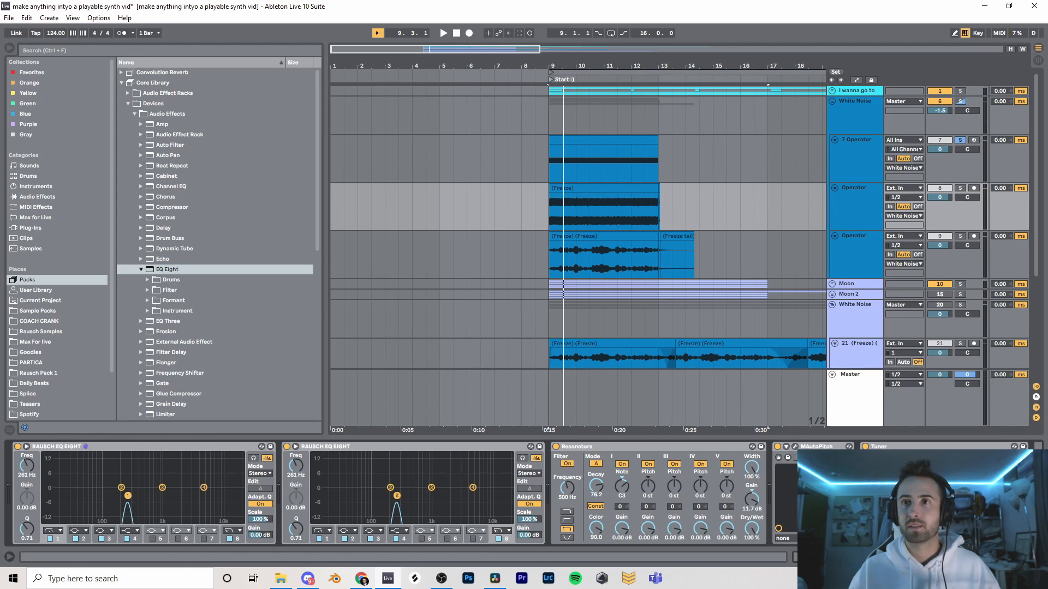
left_click(960, 188)
key("space")
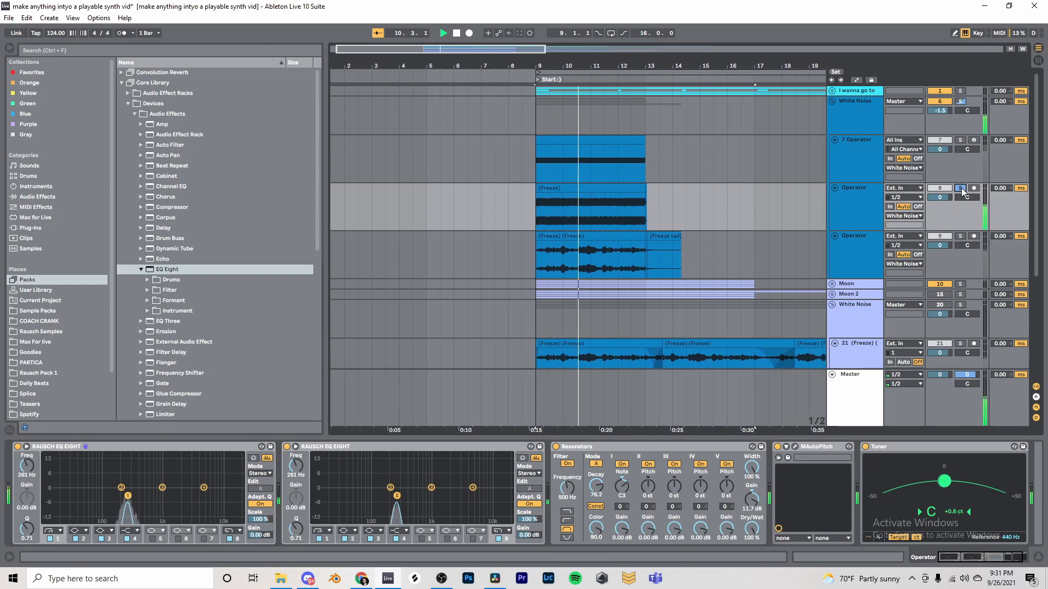
left_click(210, 448)
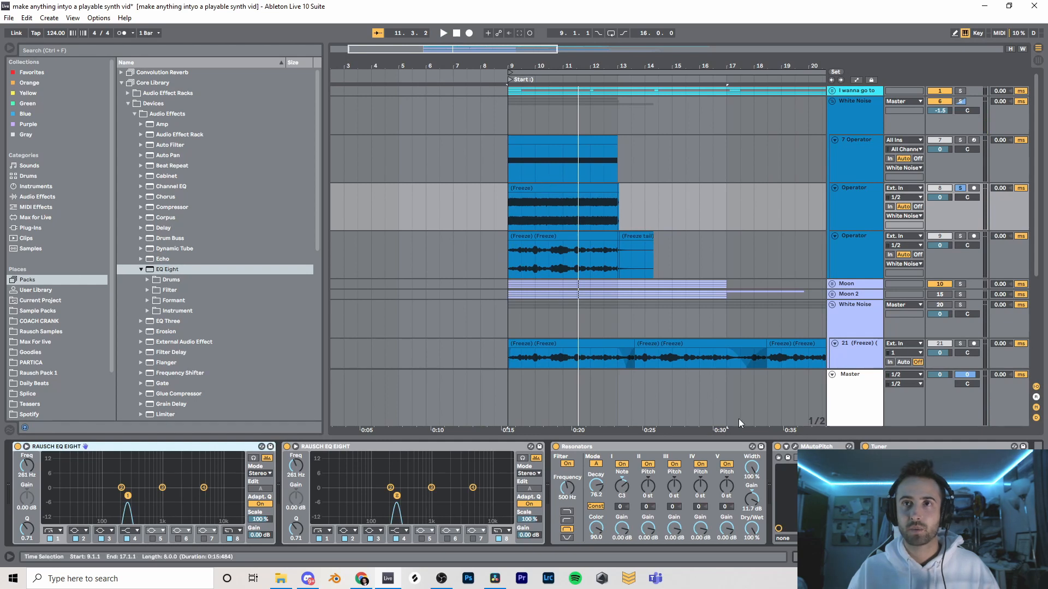
left_click(930, 448, "shift")
left_click(865, 447)
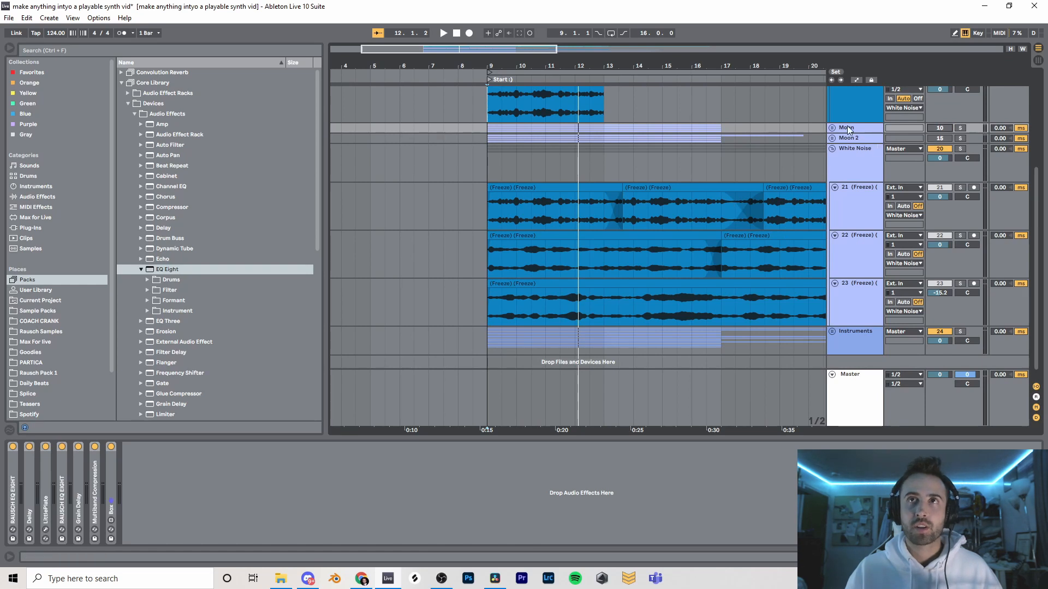
Show the Moon group's effects, solo the White Noise group 20 and play its frozen layers from bar 9.
left_click(847, 130)
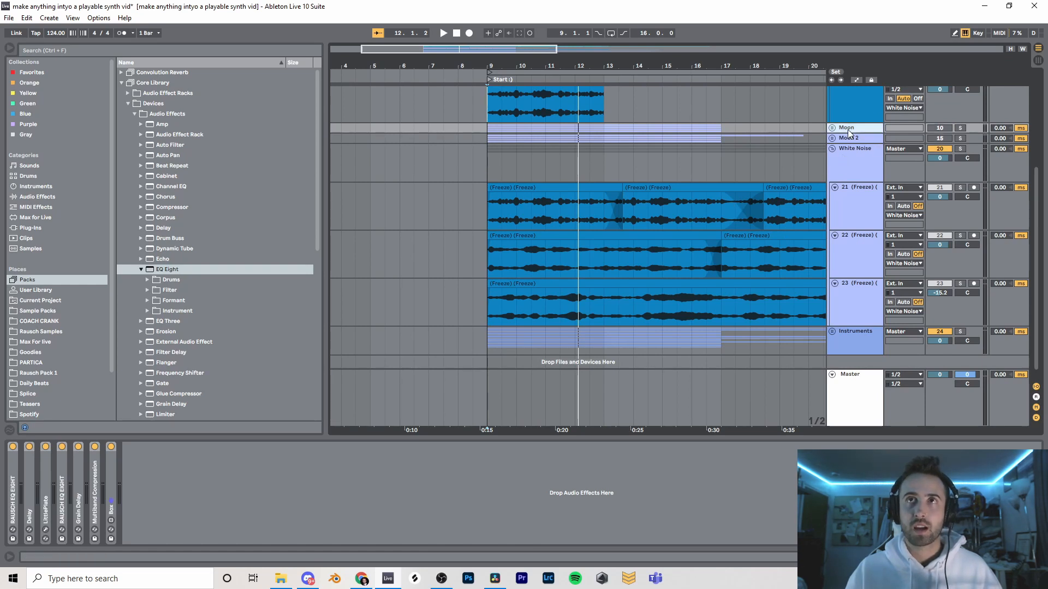
left_click_drag(501, 54, 687, 308)
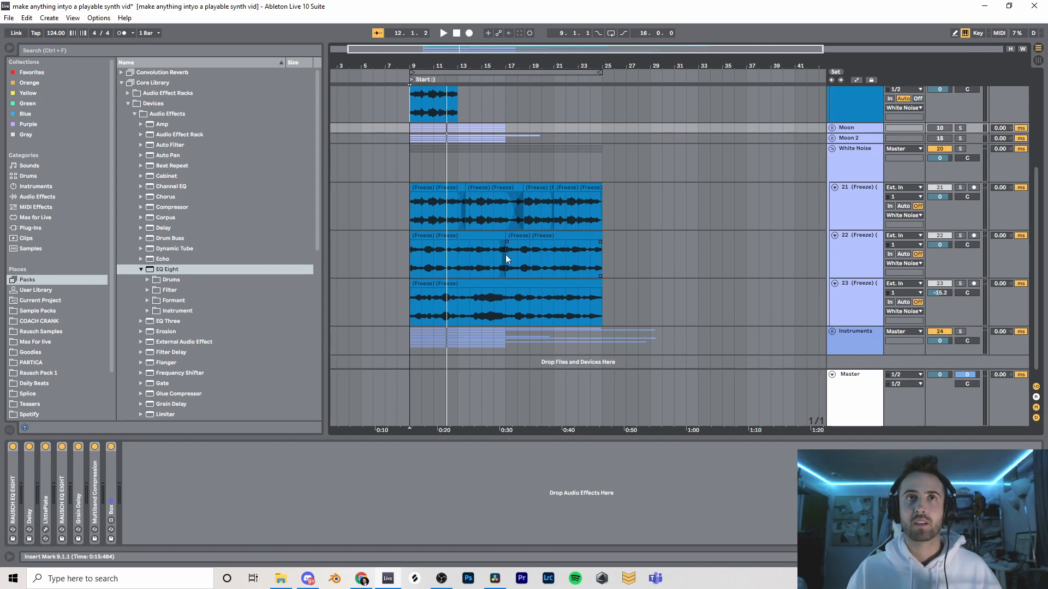
left_click(961, 146)
left_click(409, 162)
key("space")
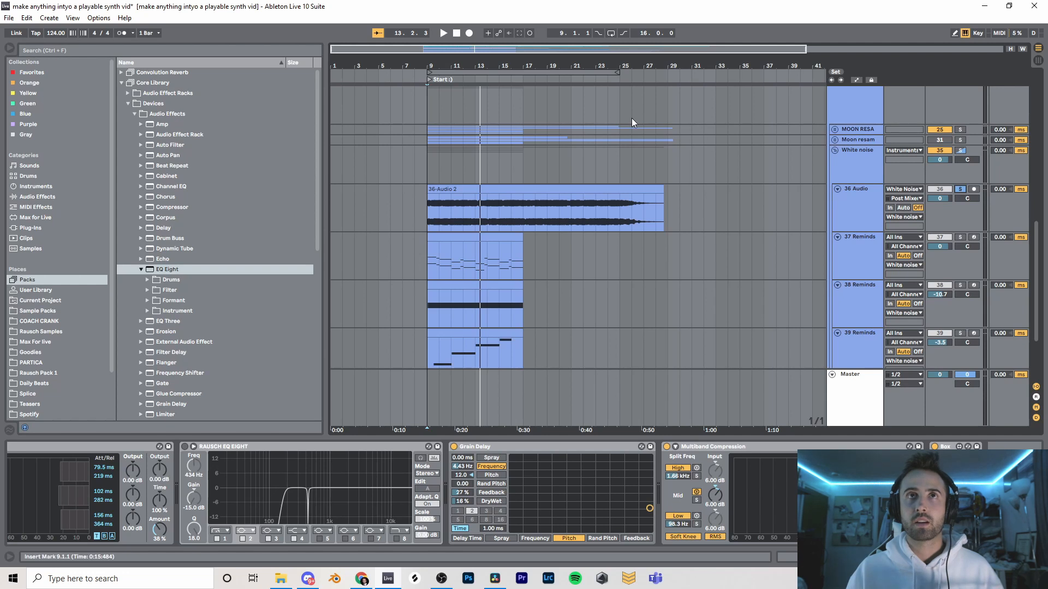
Play the soloed resampled clip on 36 Audio from bar 9 and select it from bar 9 to bar 27.
left_click(427, 210)
key("space")
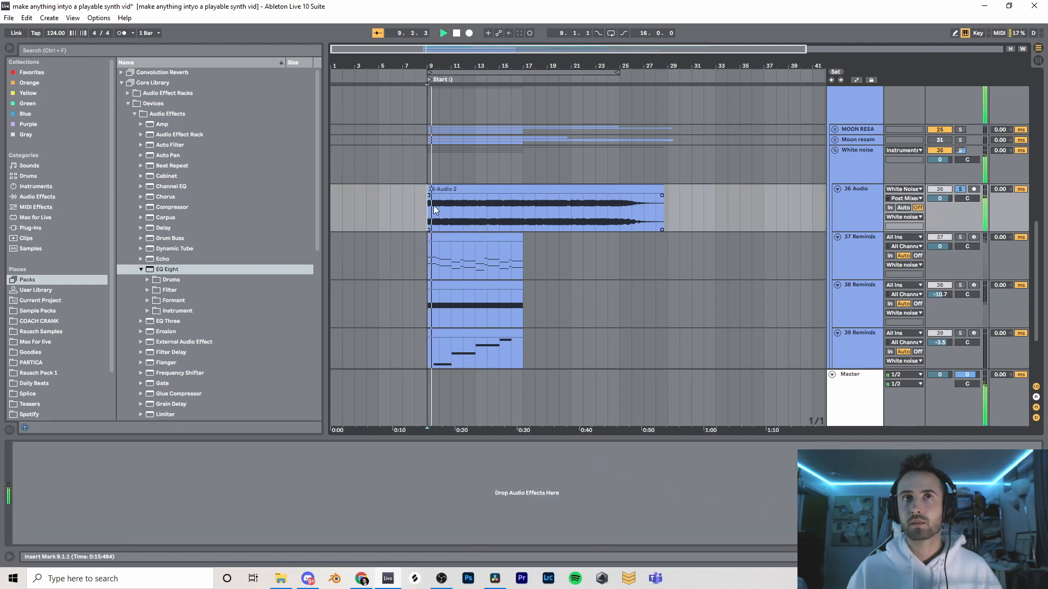
key("space")
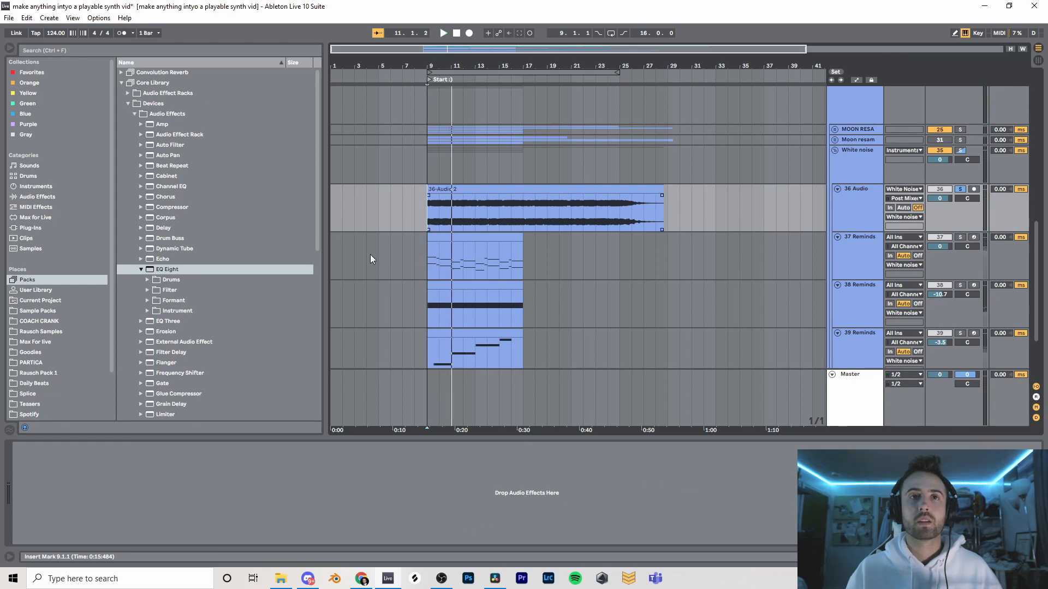
left_click_drag(428, 205, 645, 214)
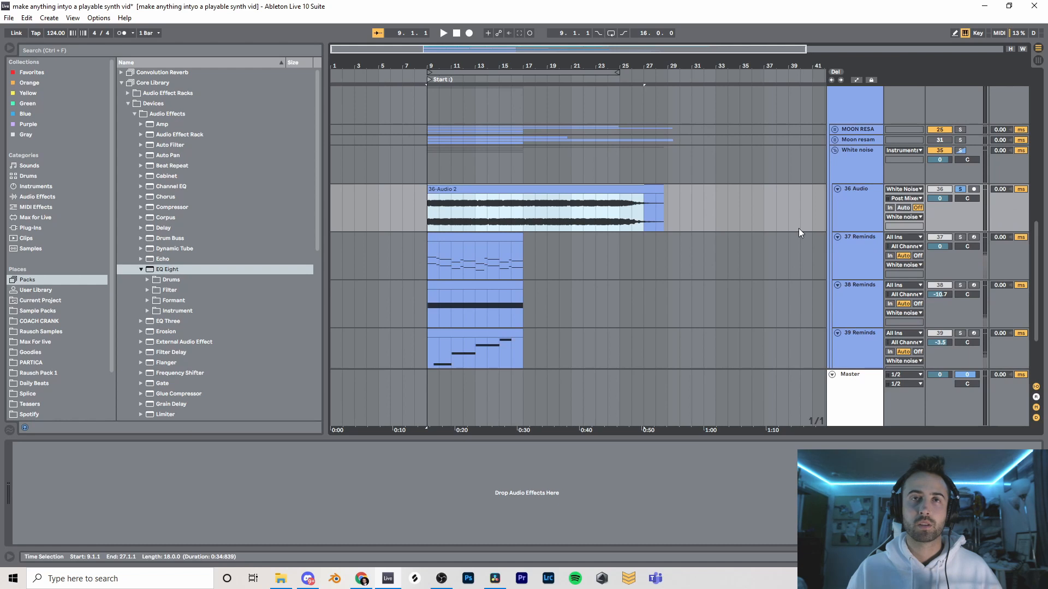